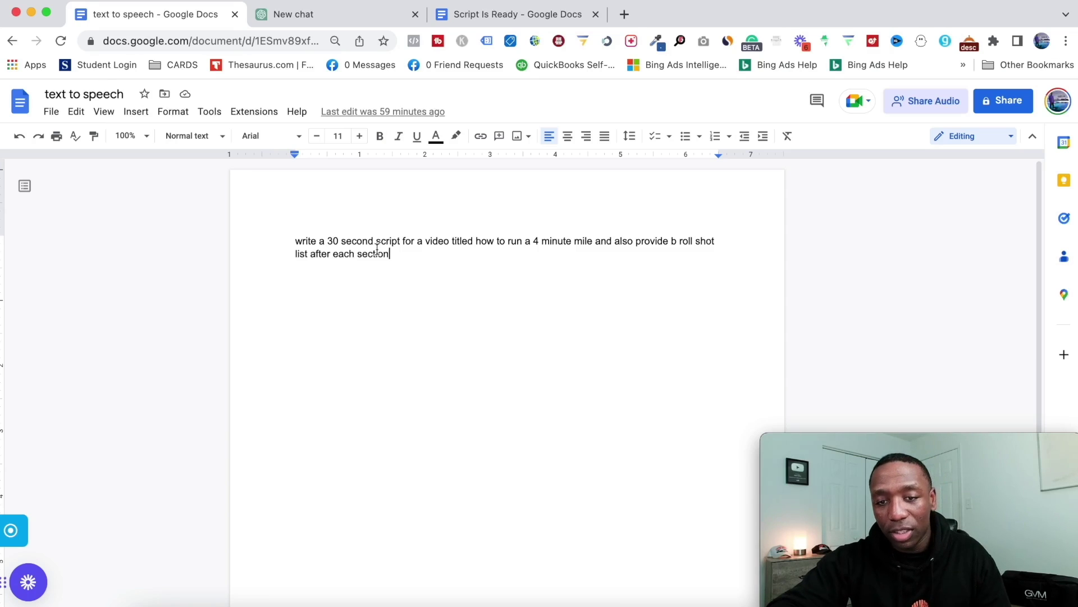
# - Copy the whole prompt asking for a 30 second script on how to run a 4 minute mile with a b roll shot list
pyautogui.click(388, 256)
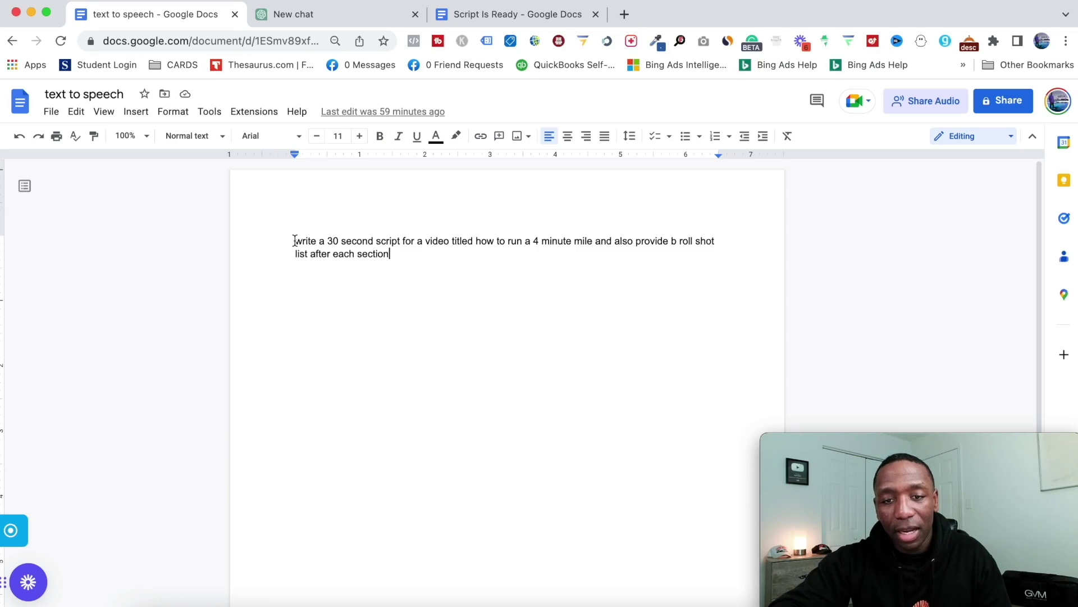
pyautogui.moveTo(295, 241); pyautogui.dragTo(445, 243)
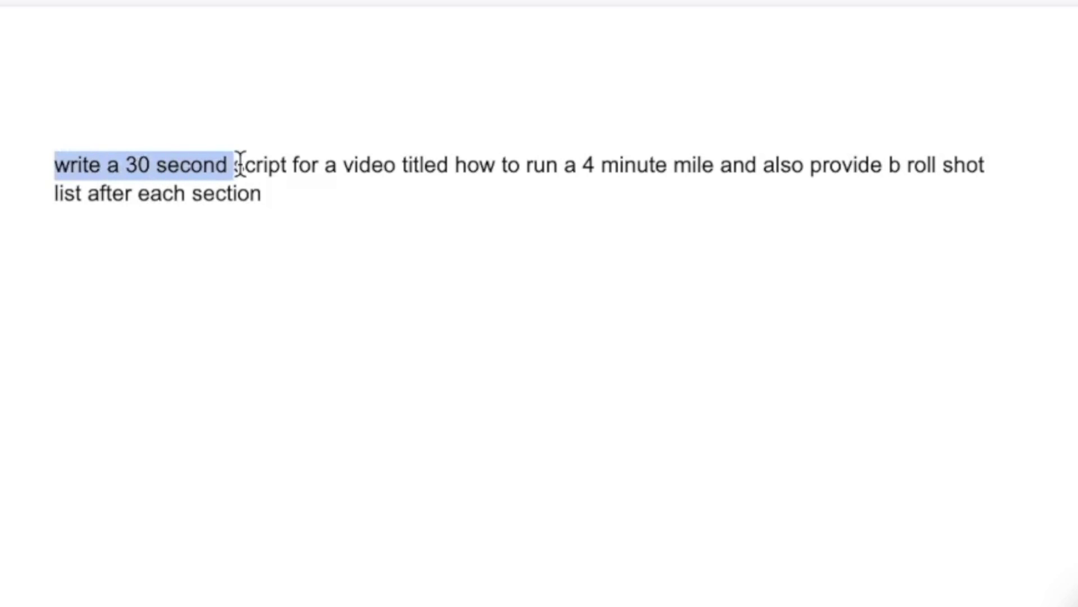
pyautogui.moveTo(385, 172); pyautogui.dragTo(883, 183)
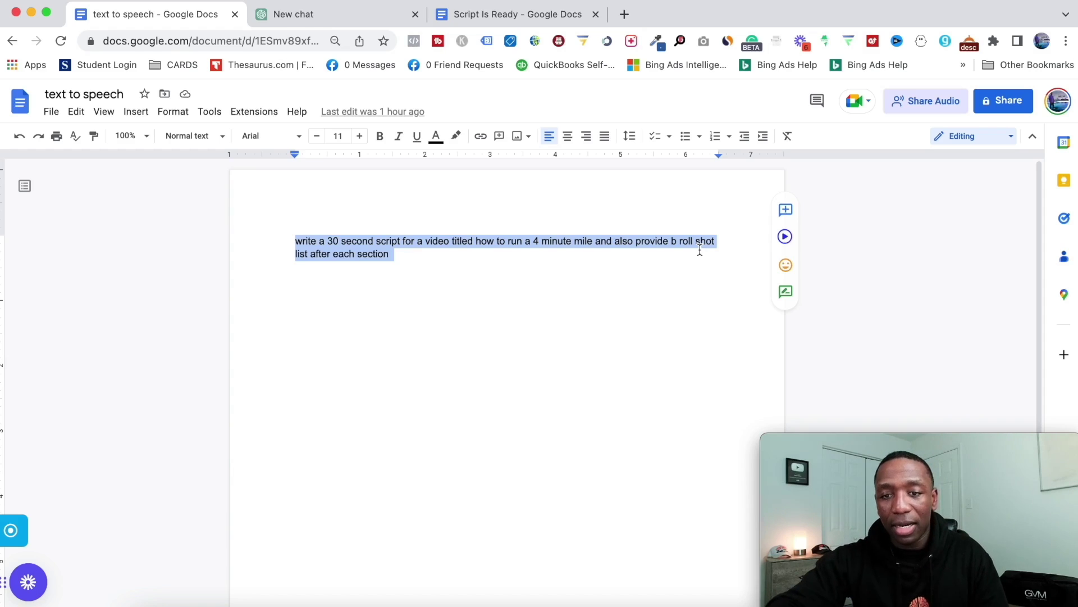
pyautogui.rightClick(360, 247)
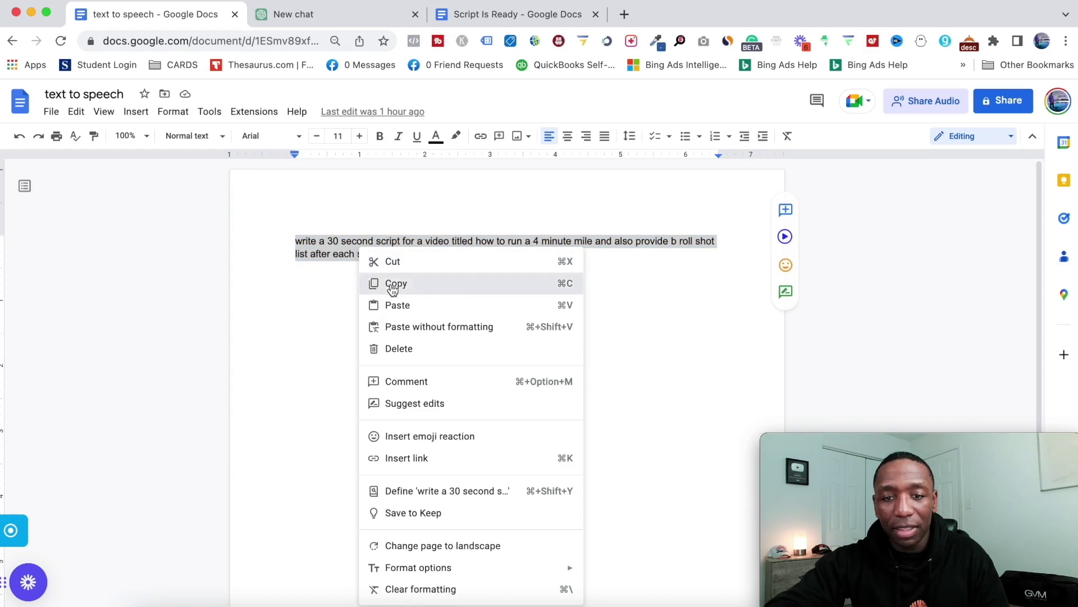
pyautogui.click(388, 282)
# - Switch to ChatGPT, paste the copied prompt into the new chat and submit it
pyautogui.click(365, 19)
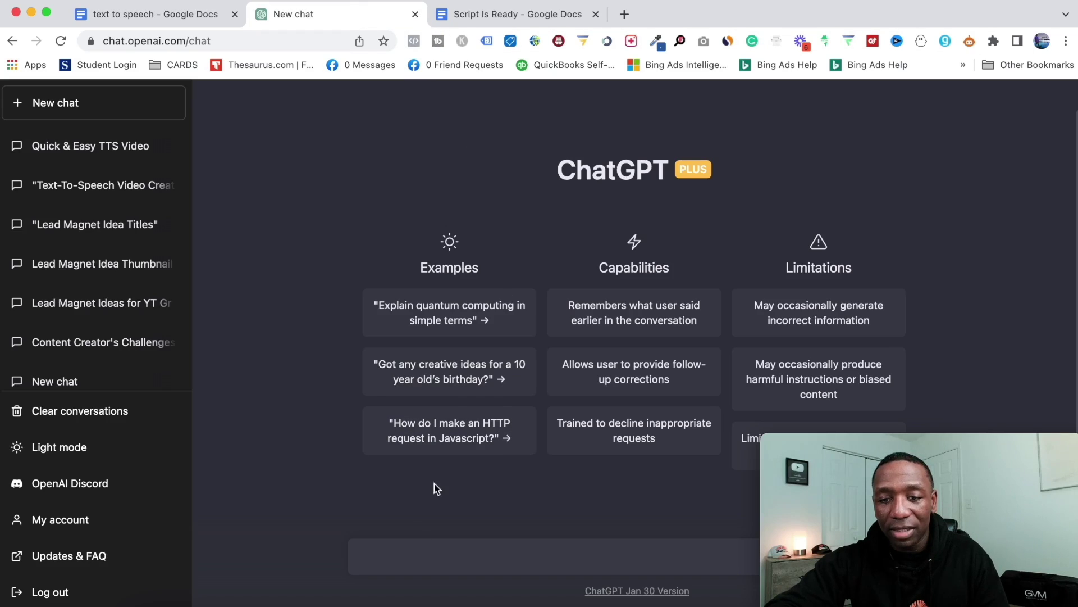
pyautogui.click(414, 546)
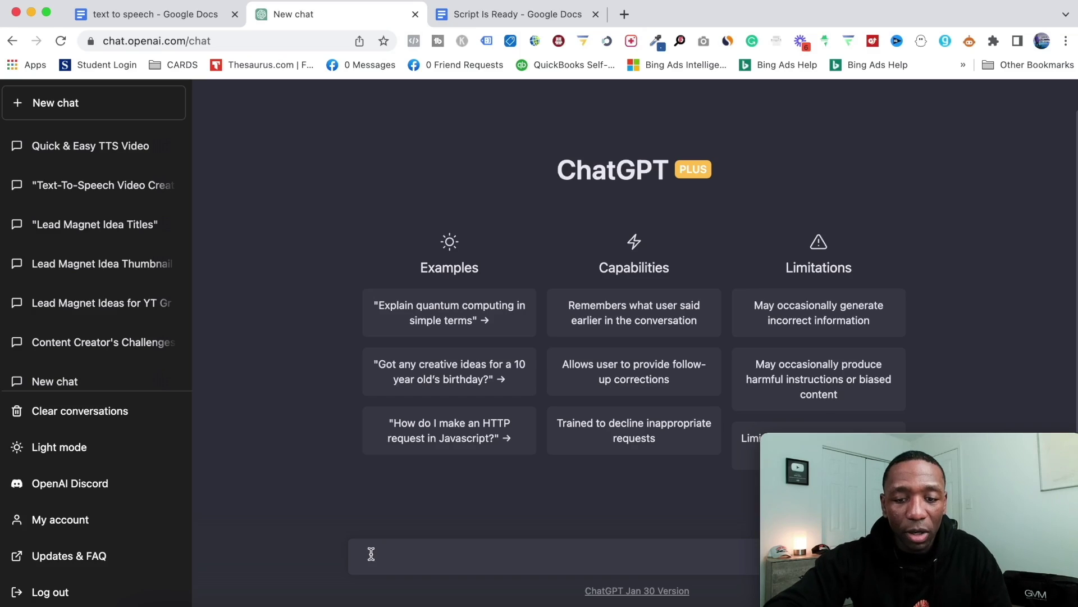
pyautogui.press('super+v')
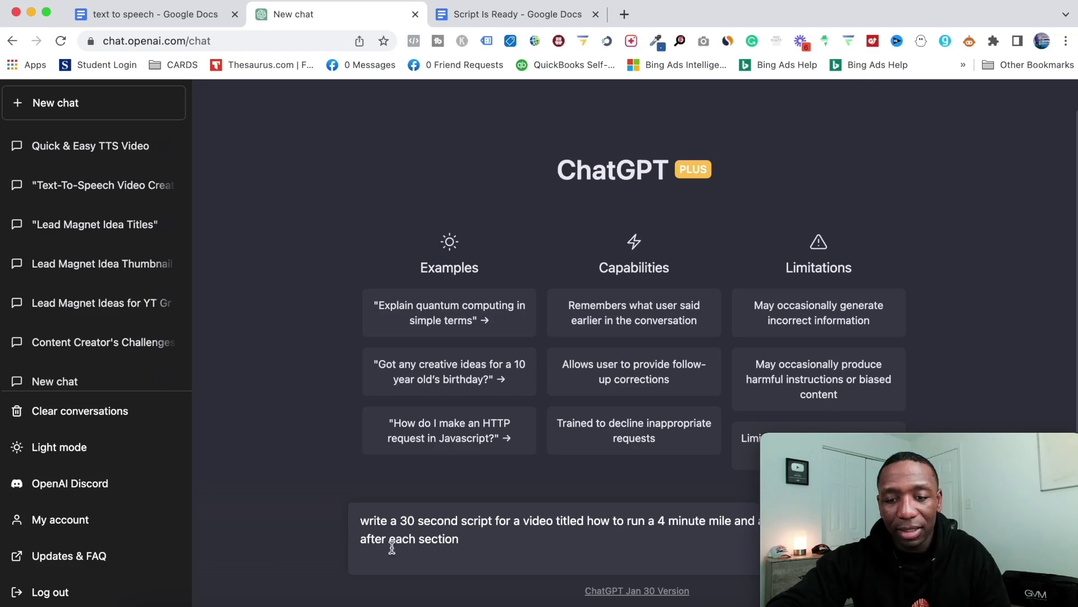
pyautogui.moveTo(1052, 451)
pyautogui.moveTo(1052, 451); pyautogui.dragTo(1048, 314)
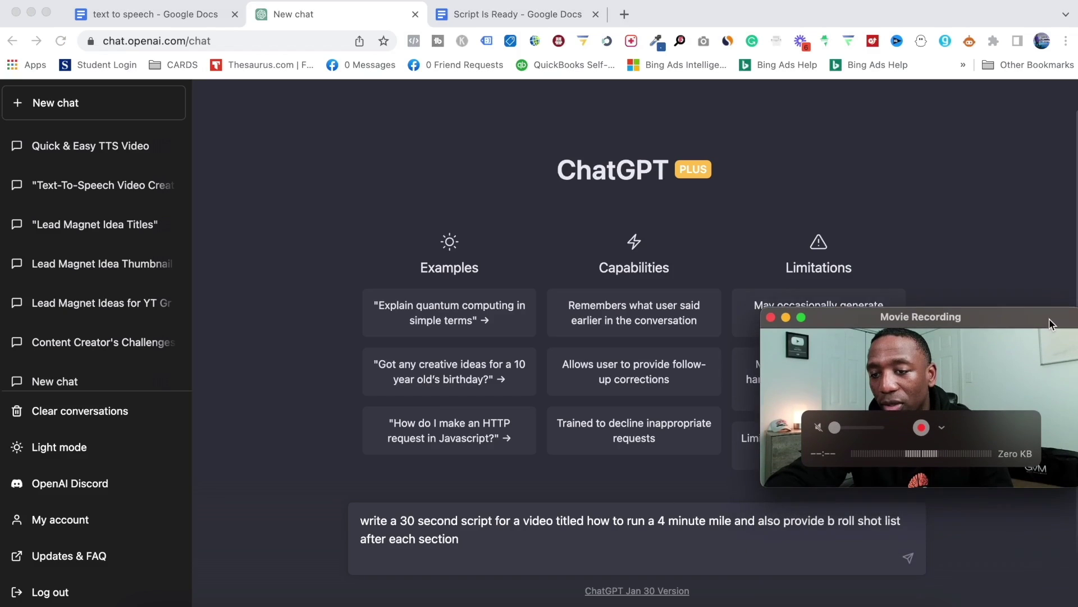
pyautogui.click(908, 559)
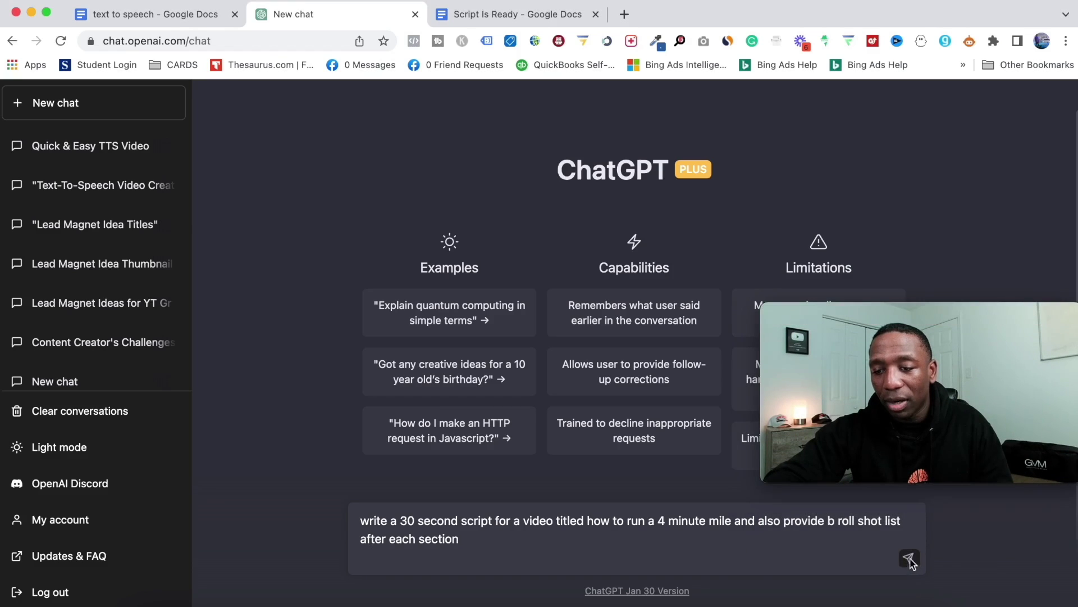
pyautogui.click(909, 559)
pyautogui.moveTo(1048, 315)
pyautogui.moveTo(1048, 314); pyautogui.dragTo(1052, 455)
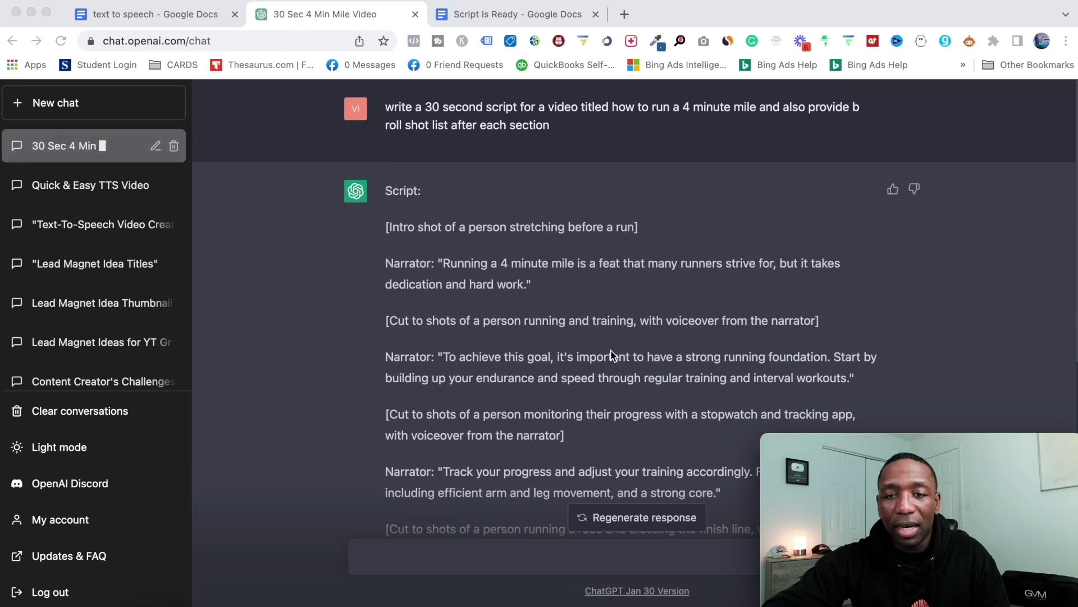
# - Copy the entire generated response, from the "Script:" heading through the last item of the B Roll Shot List
pyautogui.click(387, 188)
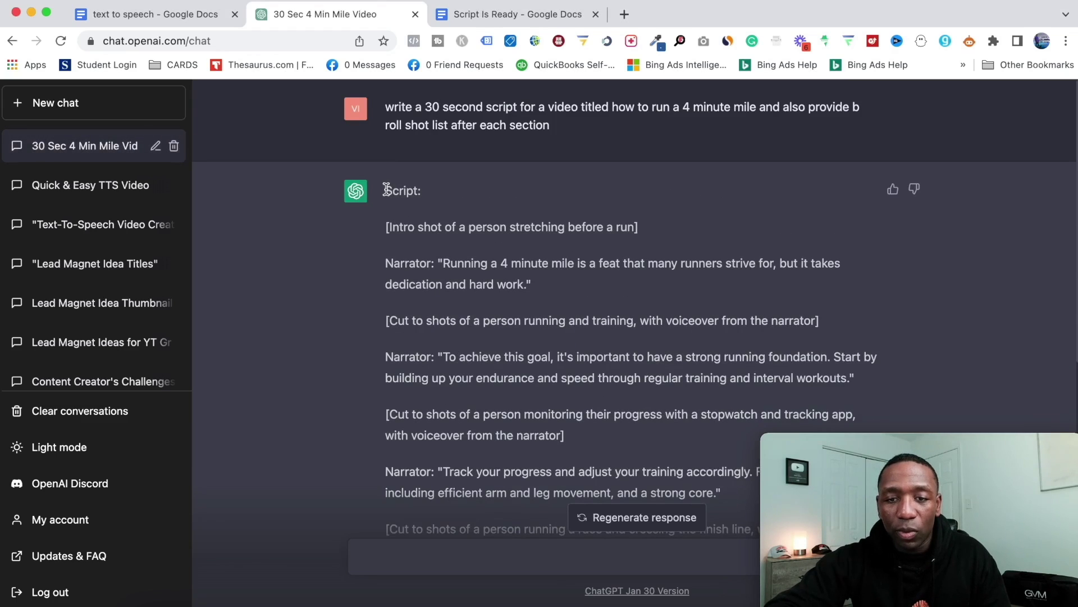
pyautogui.moveTo(386, 189); pyautogui.dragTo(752, 436)
pyautogui.scroll(-10, 496, 284)
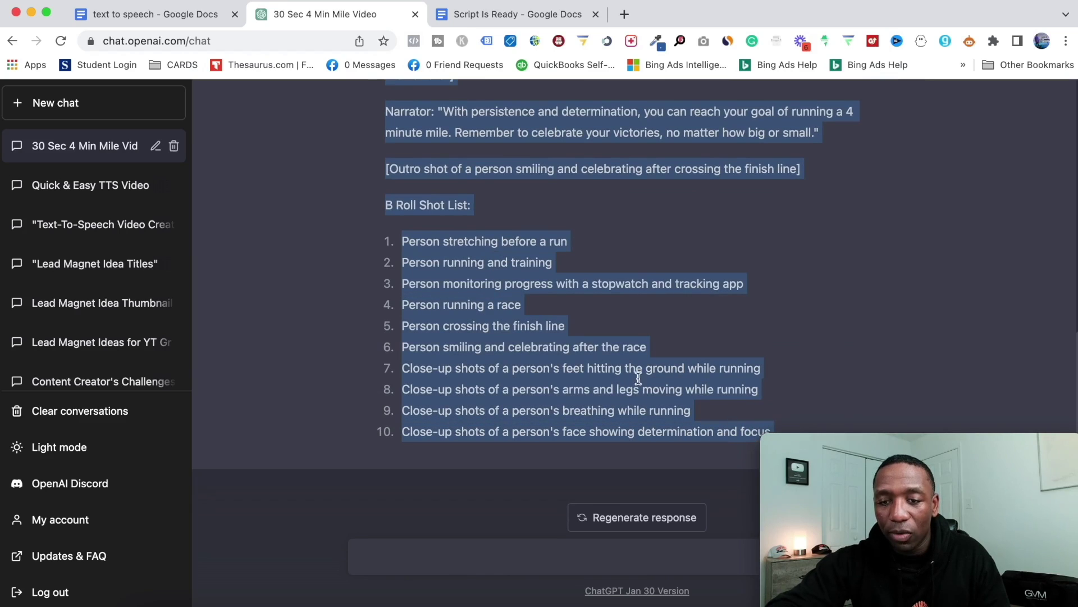
pyautogui.rightClick(508, 316)
pyautogui.click(528, 354)
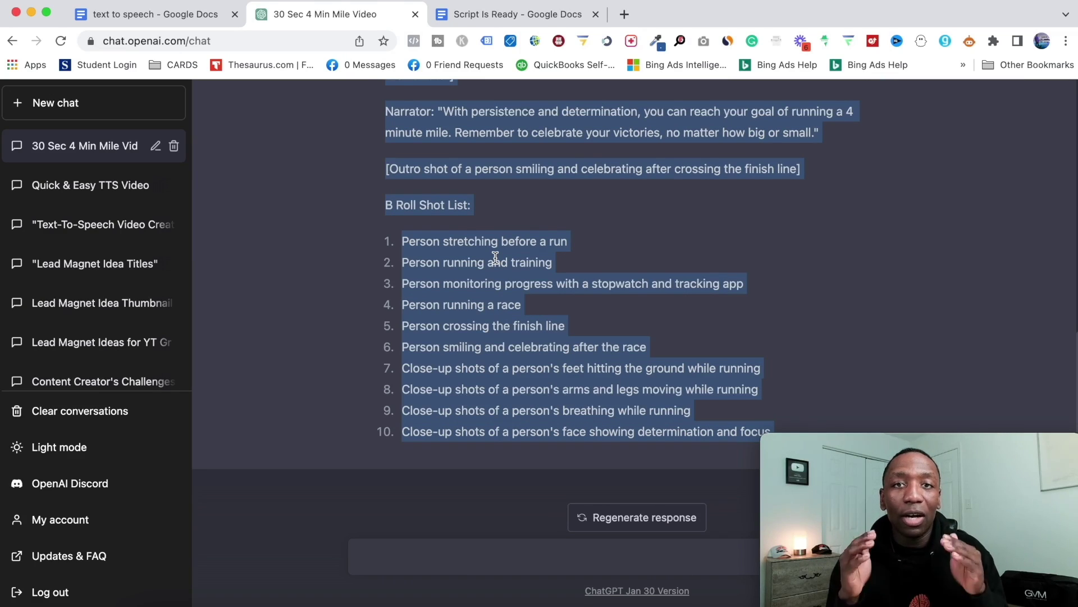
# - Review the narration and the B-roll suggestions for each step in the "Script Is Ready" document
pyautogui.hotkey('ctrl', 'Tab')
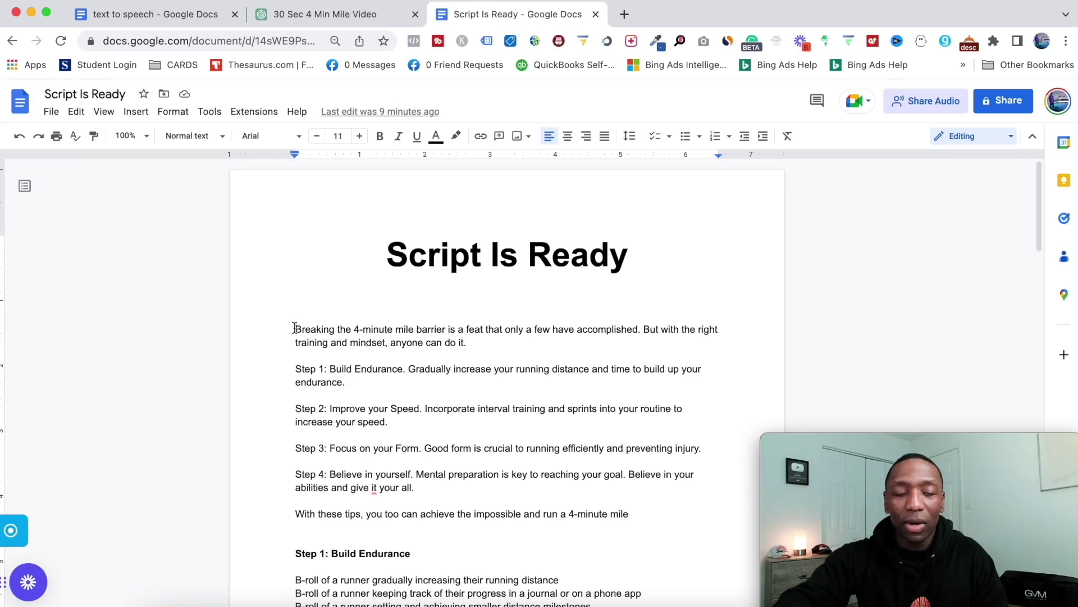
pyautogui.moveTo(295, 331); pyautogui.dragTo(651, 513)
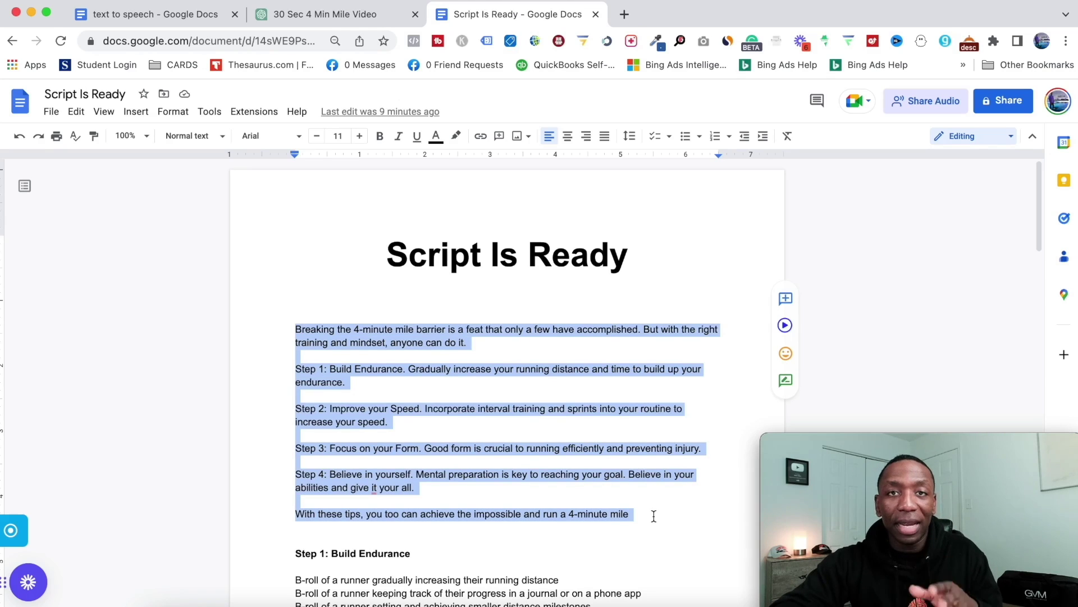
pyautogui.click(569, 437)
pyautogui.scroll(-5, 567, 436)
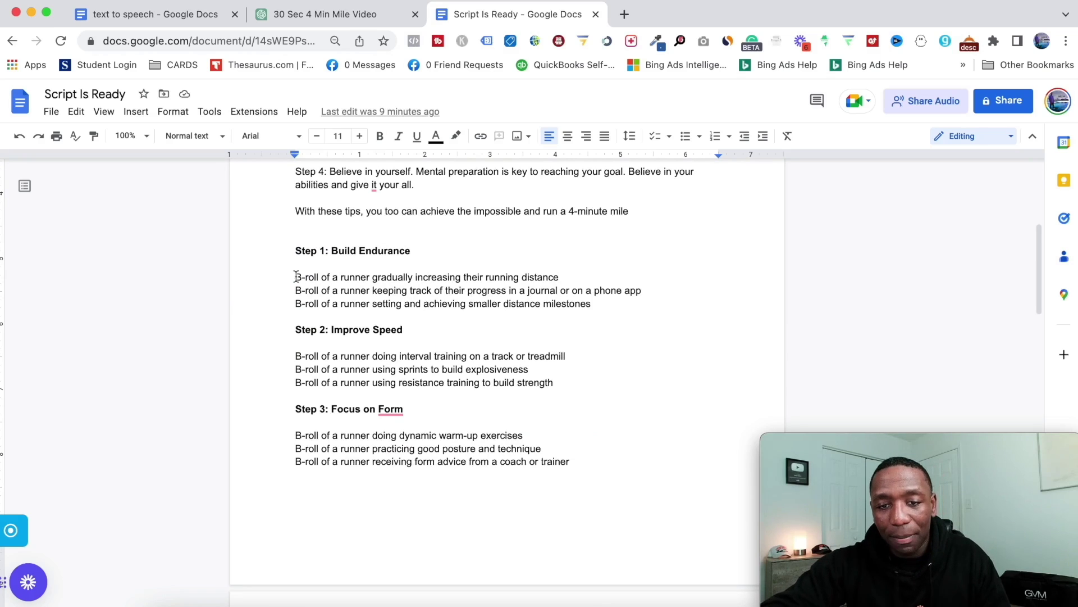
pyautogui.moveTo(296, 277); pyautogui.dragTo(565, 279)
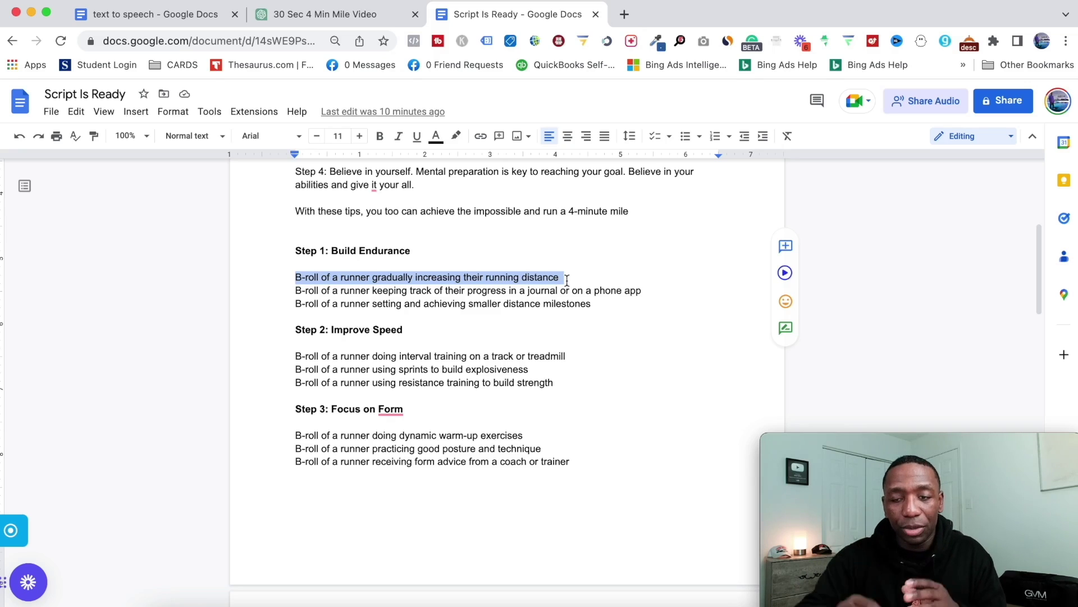
pyautogui.click(324, 290)
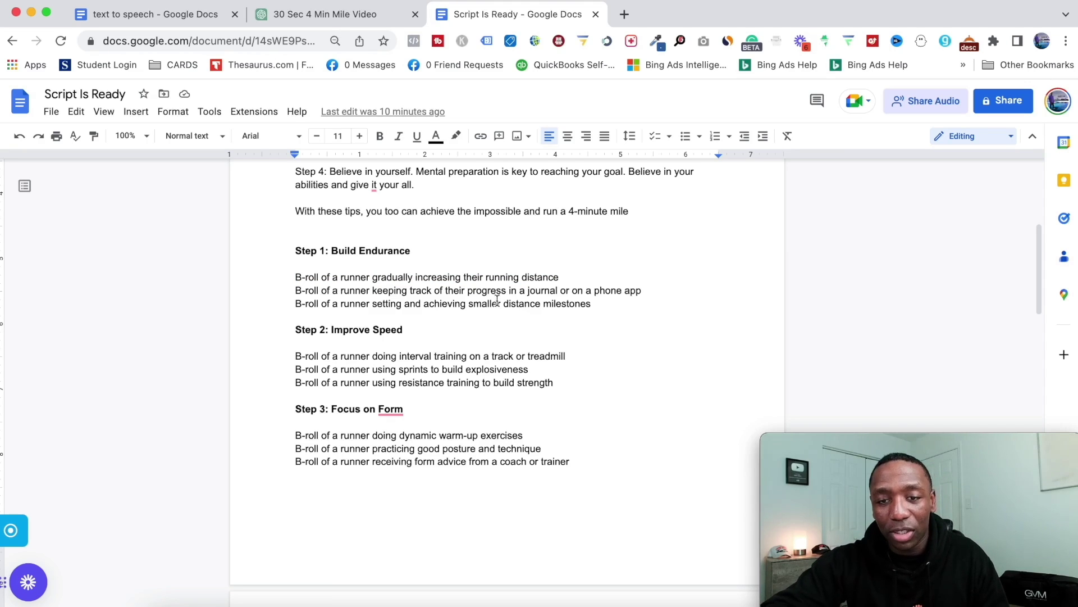
# - Switch to Descript, create a new project and start it by writing a script
pyautogui.click(33, 12)
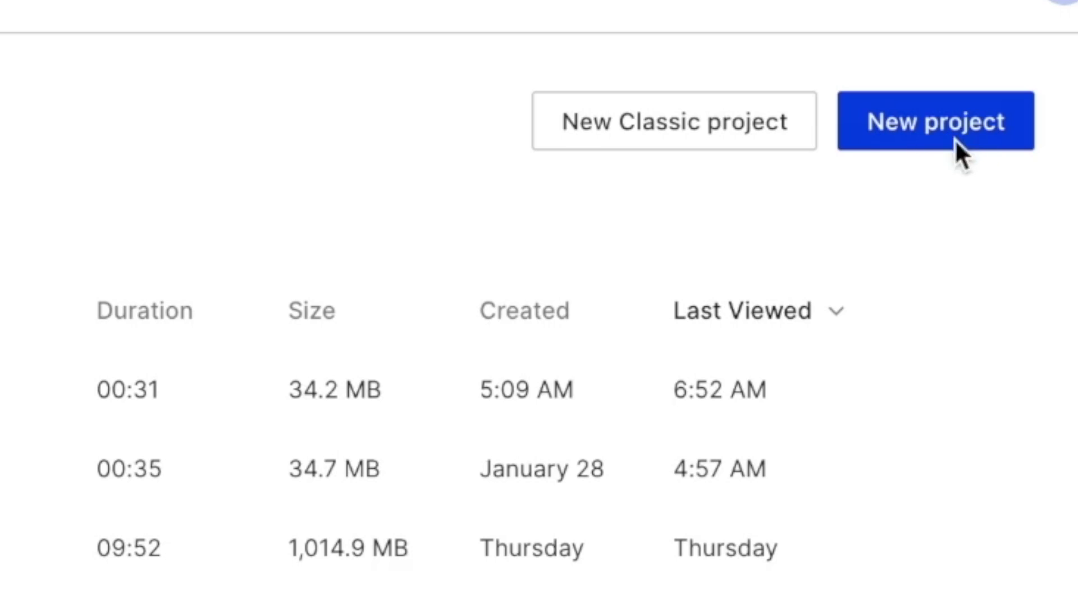
pyautogui.click(949, 132)
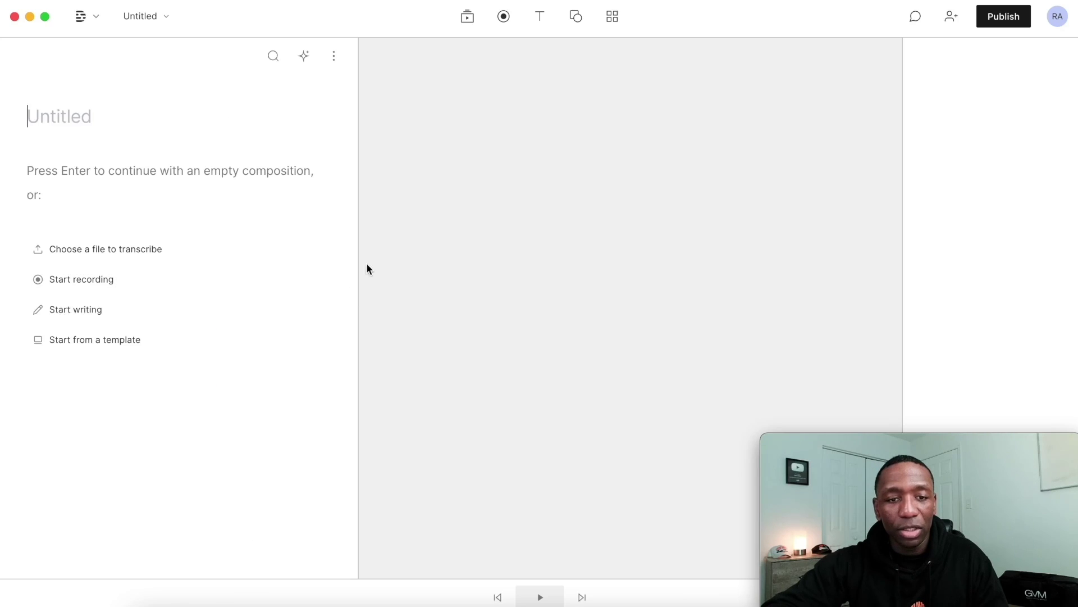
pyautogui.click(71, 312)
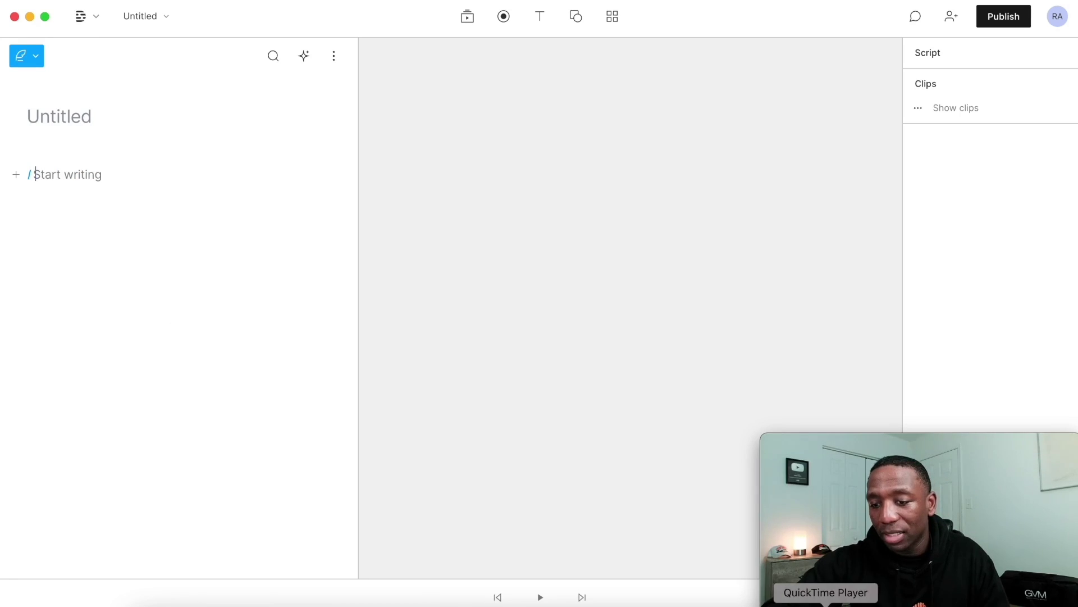
# - Copy the narration from the "Script Is Ready" document, without the B-roll lists, and paste it into the untitled Descript project's script
pyautogui.click(796, 604)
pyautogui.moveTo(298, 328); pyautogui.dragTo(641, 513)
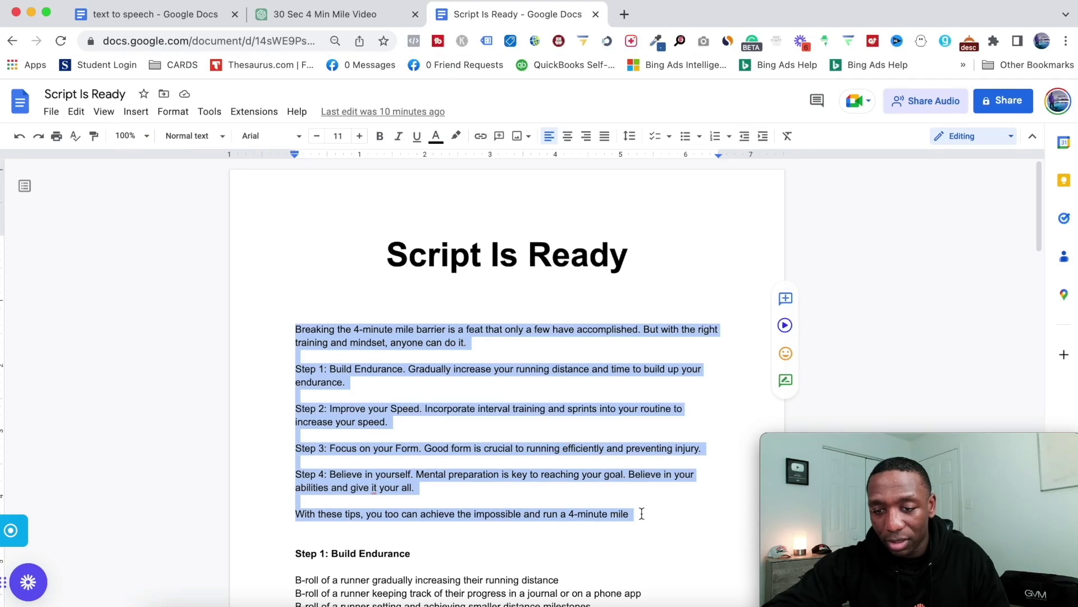
pyautogui.rightClick(515, 409)
pyautogui.click(568, 297)
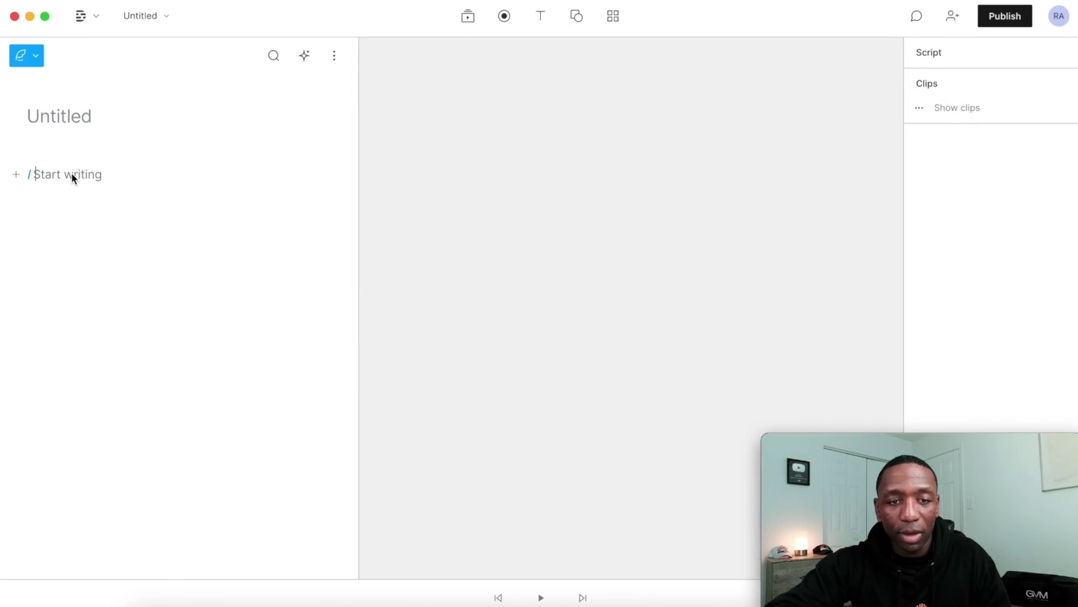
pyautogui.rightClick(71, 173)
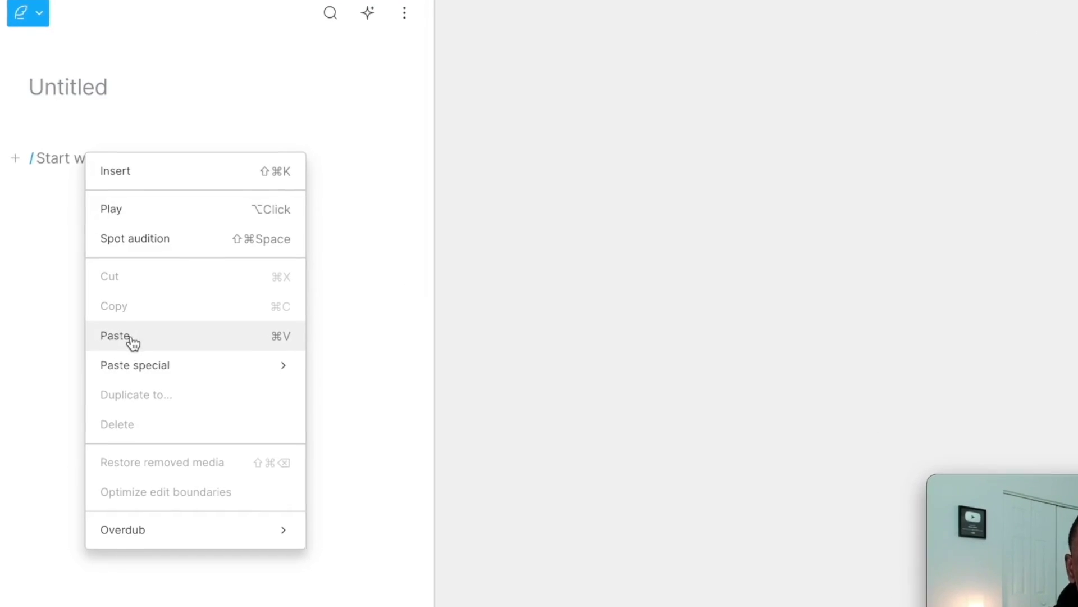
pyautogui.click(127, 345)
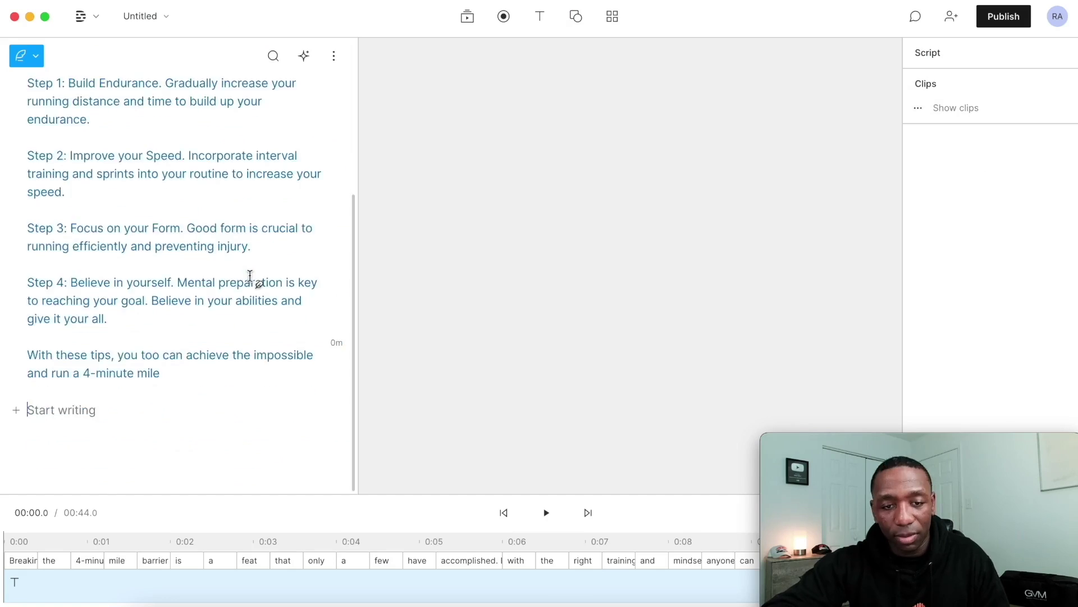
pyautogui.scroll(3, 140, 225)
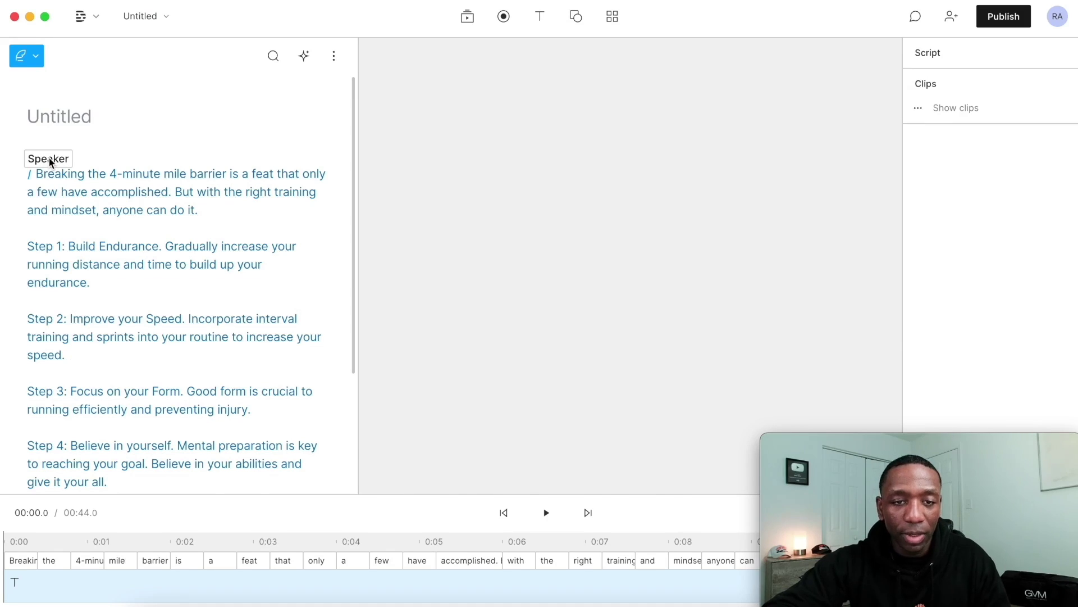
# - Audition the stock voices Don and Emily, and assign Emily as the script's speaker
pyautogui.click(49, 160)
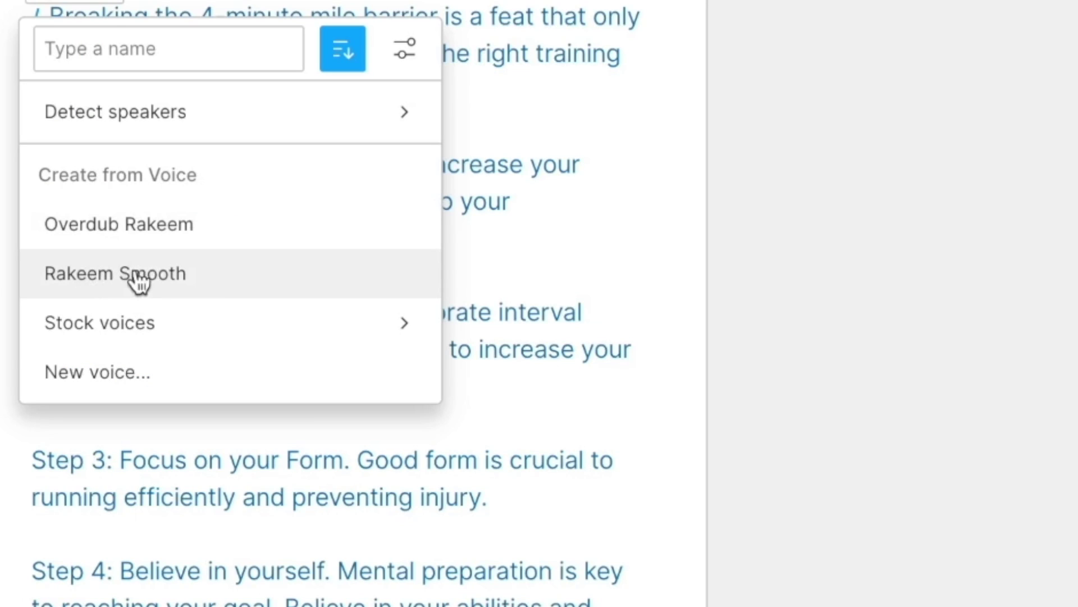
pyautogui.moveTo(272, 339)
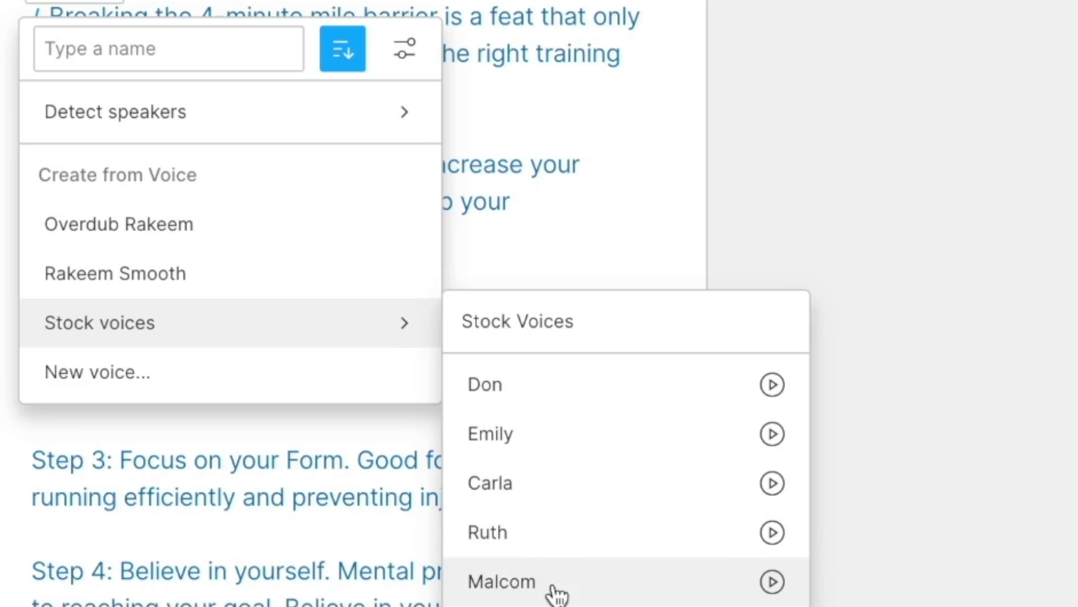
pyautogui.click(770, 382)
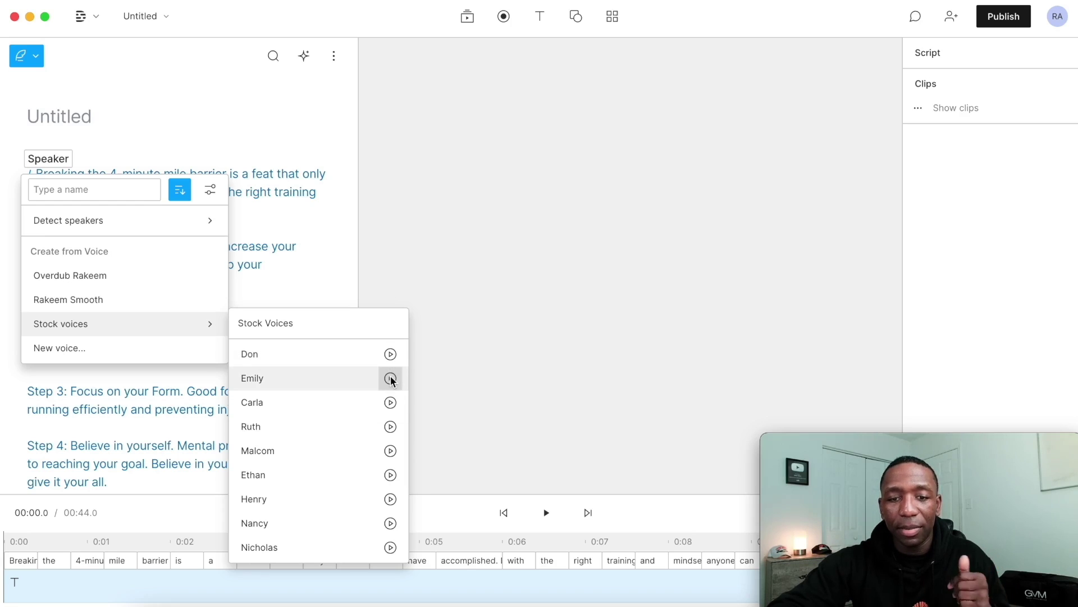
pyautogui.click(391, 379)
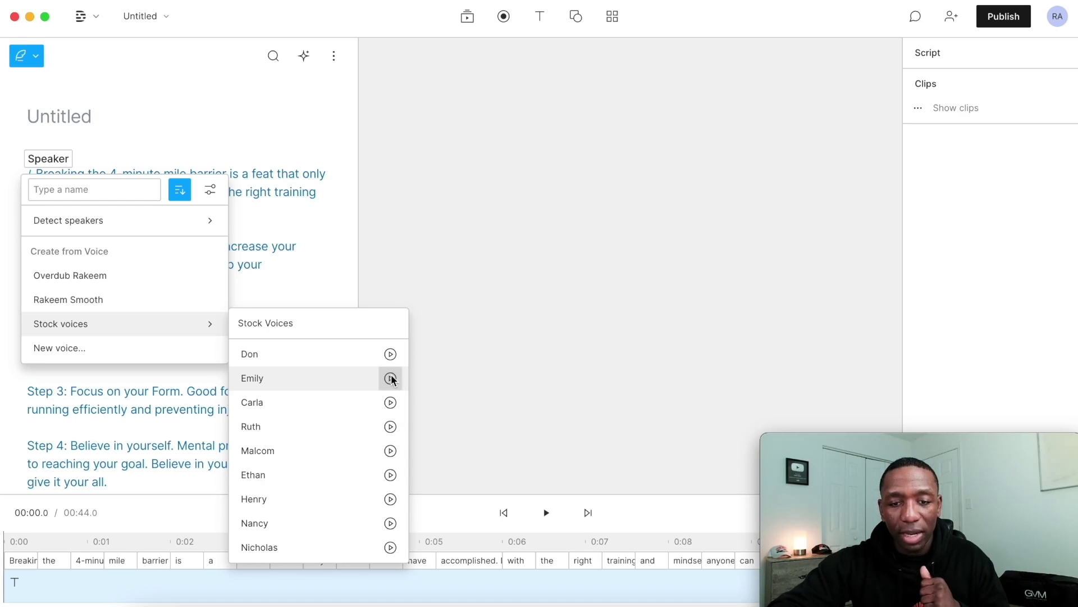
pyautogui.click(267, 382)
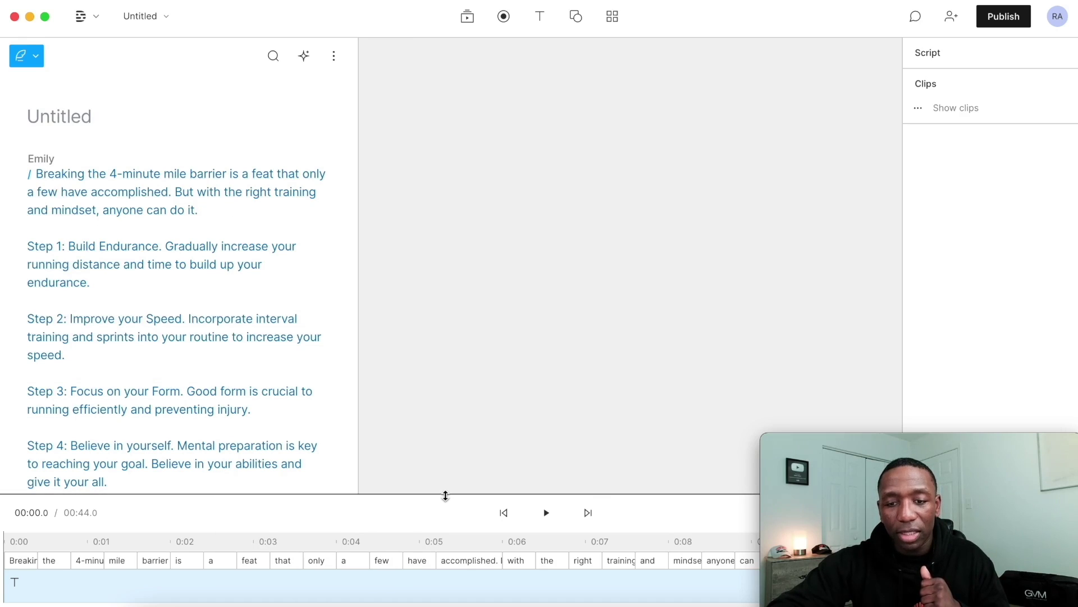
# - Enlarge the timeline and inspect the narration clips and their generated speech waveforms
pyautogui.moveTo(445, 496); pyautogui.dragTo(445, 315)
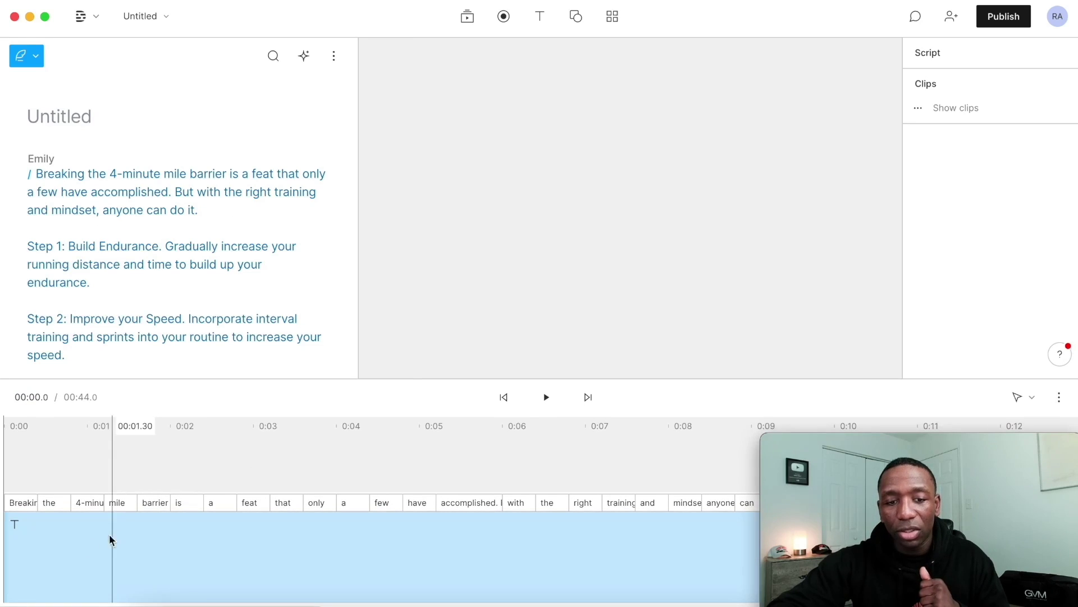
pyautogui.click(23, 549)
pyautogui.click(517, 562)
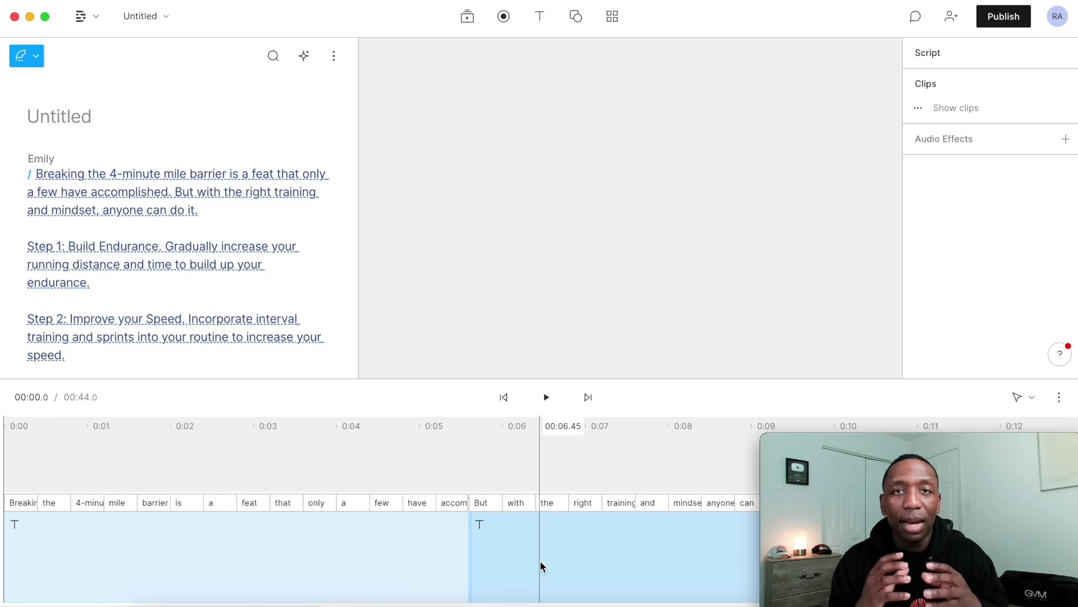
pyautogui.click(540, 561)
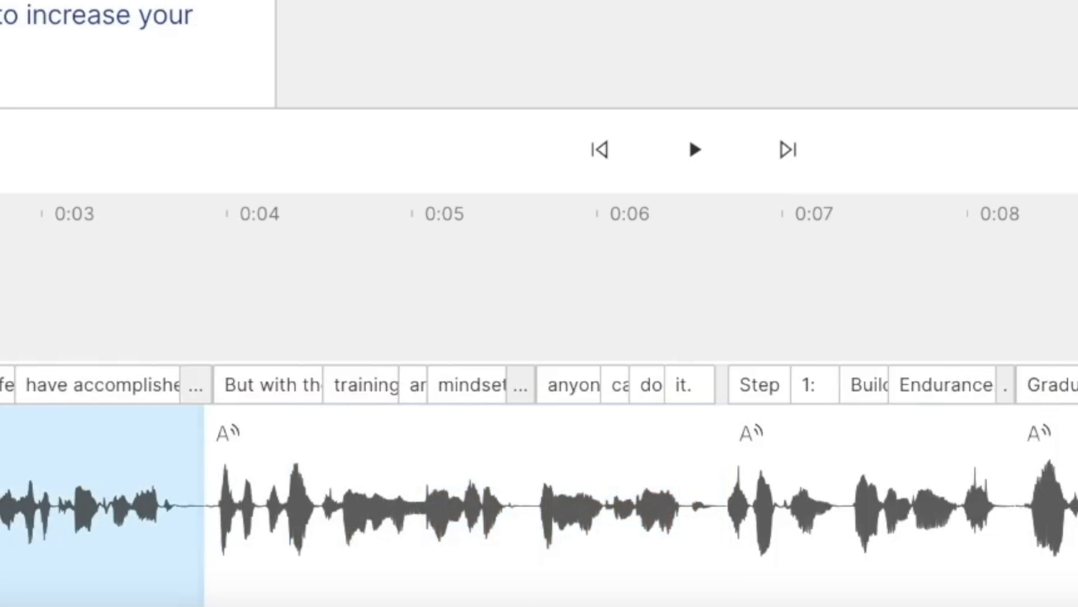
pyautogui.hscroll(5, 643, 495)
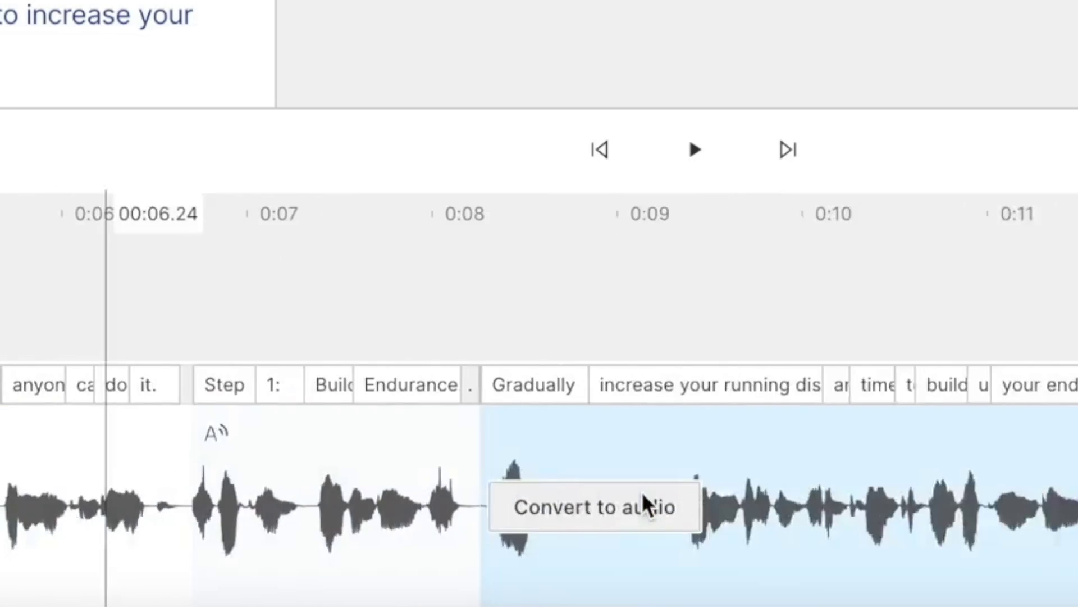
# - Look through the narration clips along the timeline and play the opening of the generated speech
pyautogui.hscroll(20, 643, 494)
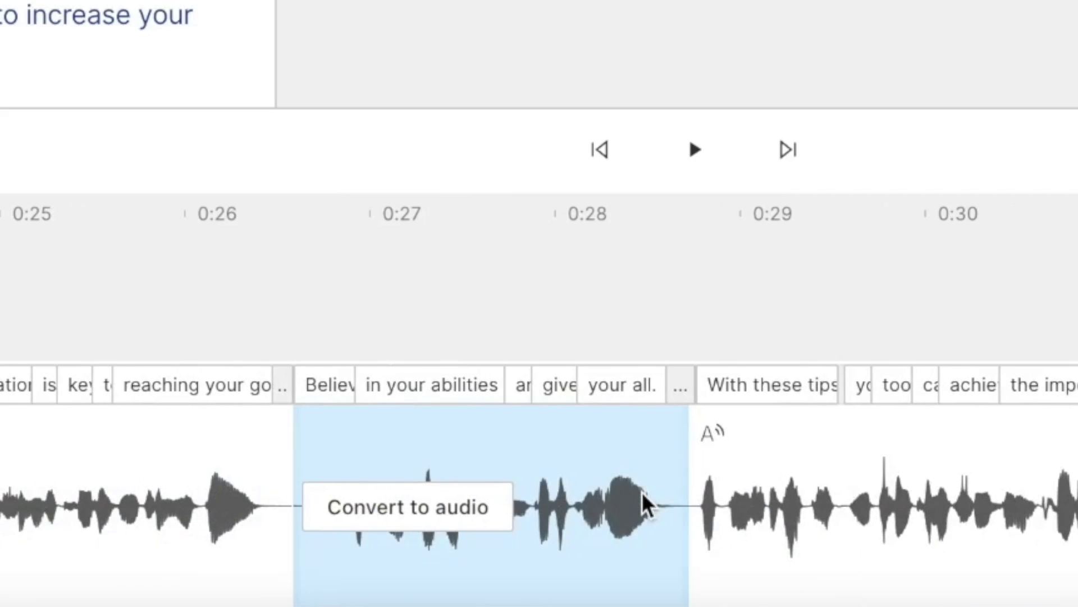
pyautogui.hscroll(-20, 642, 491)
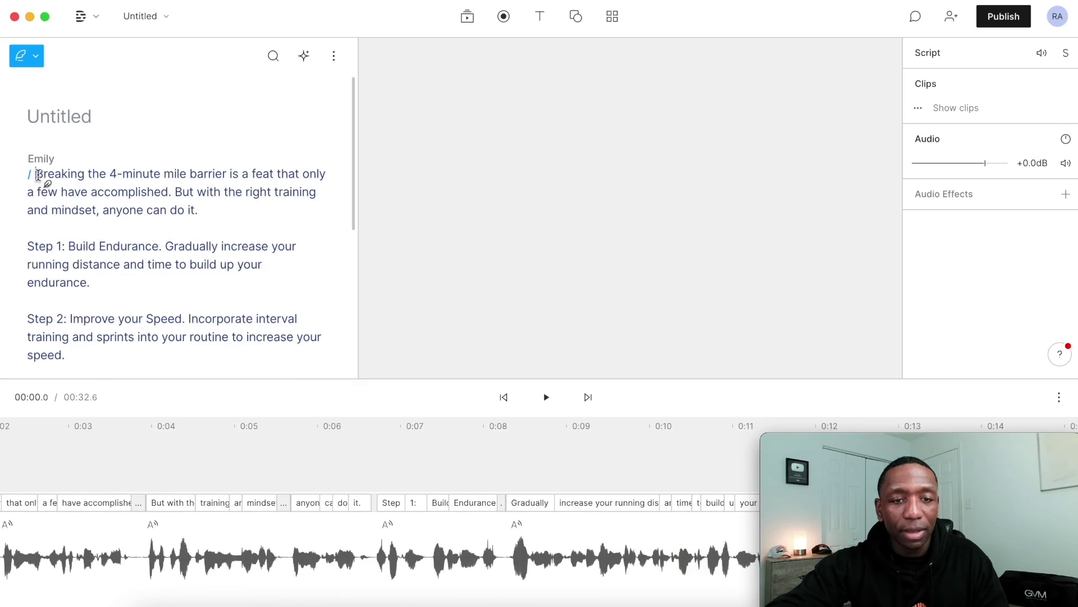
pyautogui.click(547, 397)
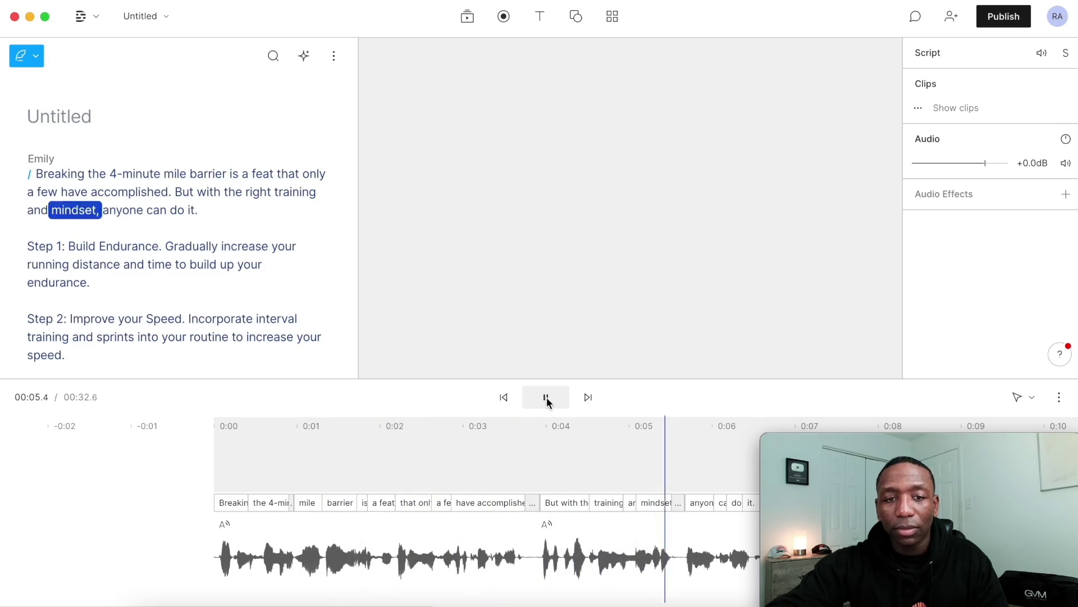
pyautogui.click(547, 399)
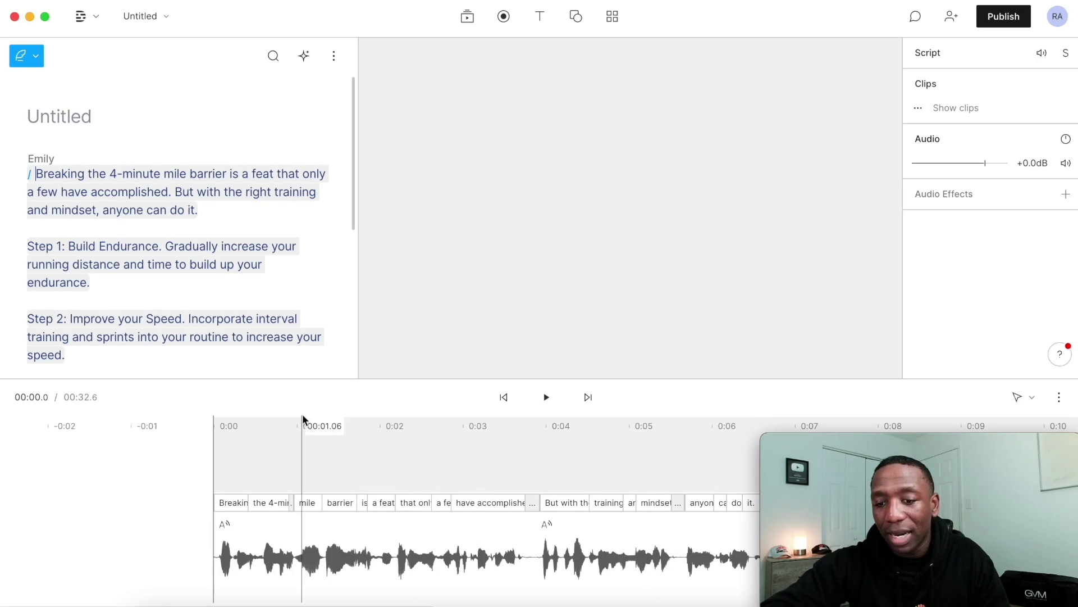
# - Switch to the "Script Is Ready" document and copy the Step 1 line "B-roll of a runner gradually increasing their running distance"
pyautogui.click(795, 605)
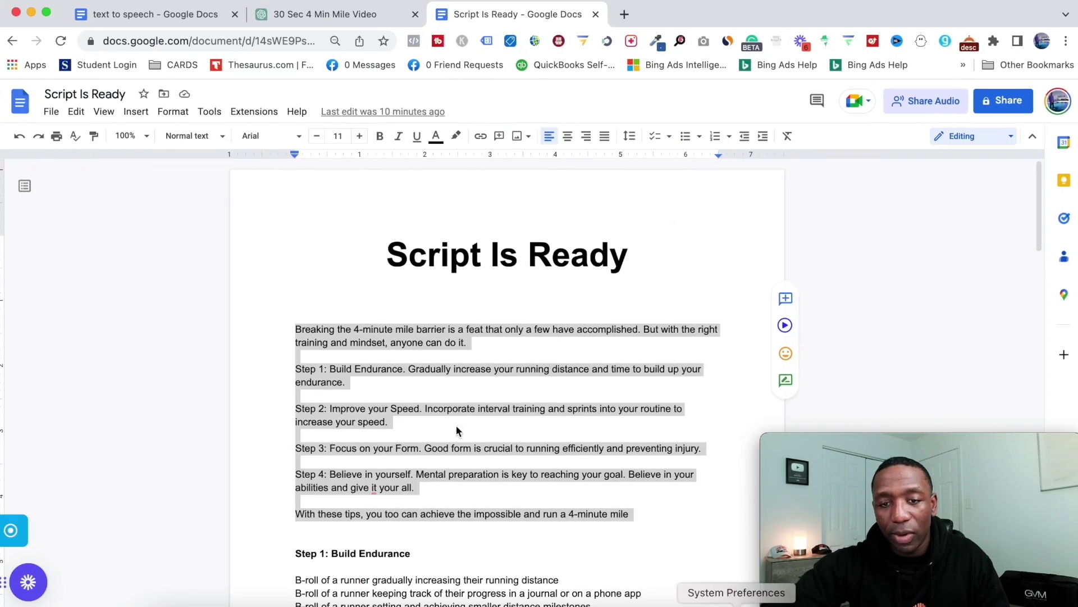
pyautogui.click(487, 348)
pyautogui.scroll(-5, 487, 348)
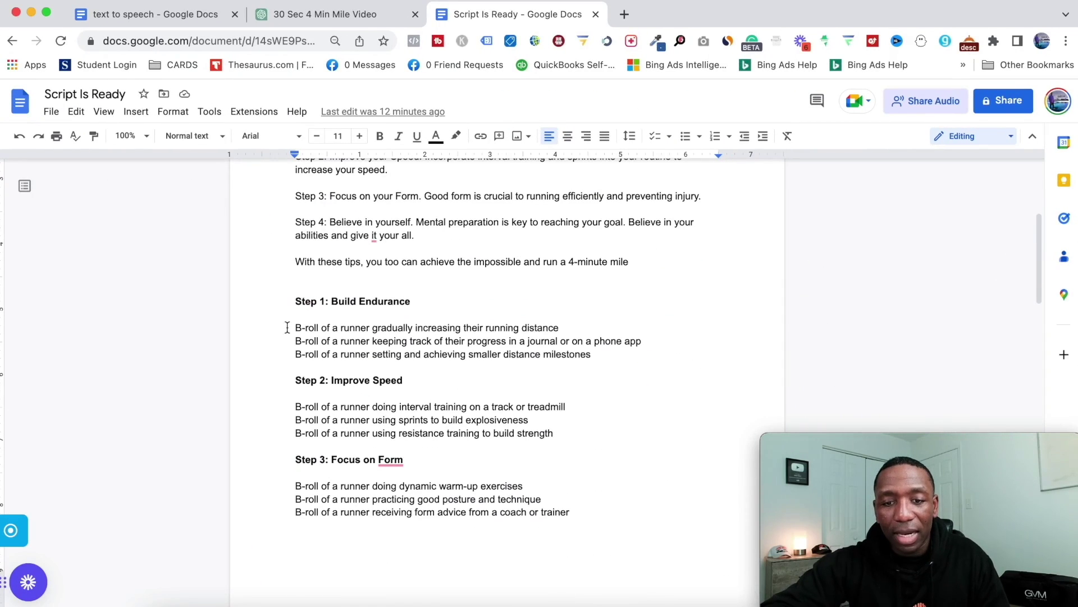
pyautogui.scroll(3, 344, 329)
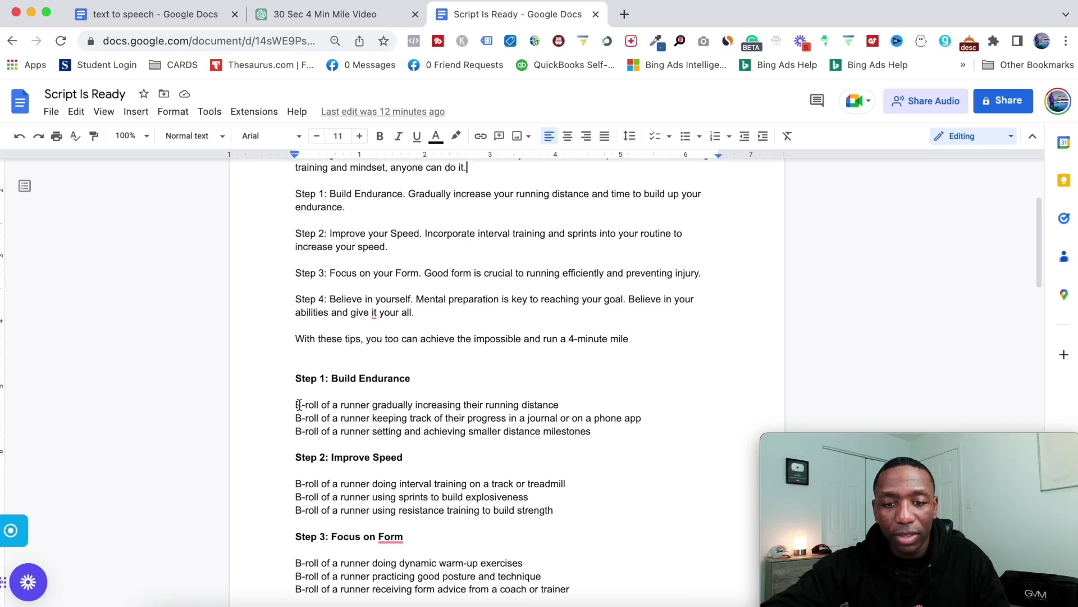
pyautogui.moveTo(293, 402); pyautogui.dragTo(565, 406)
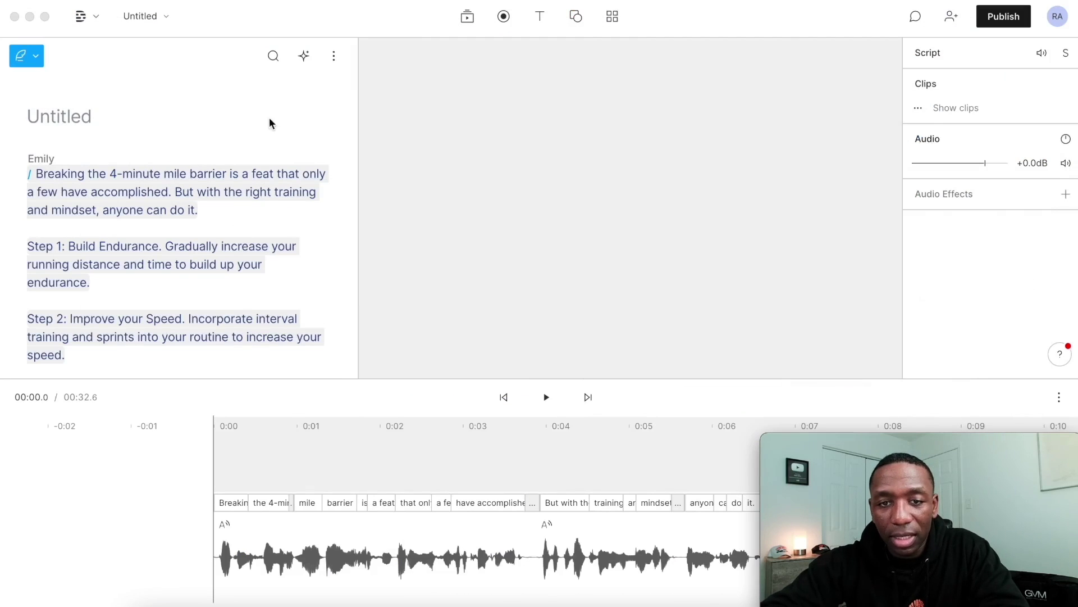
# - In the Descript script, insert a scene break between the opening paragraph and Step 1
pyautogui.click(38, 172)
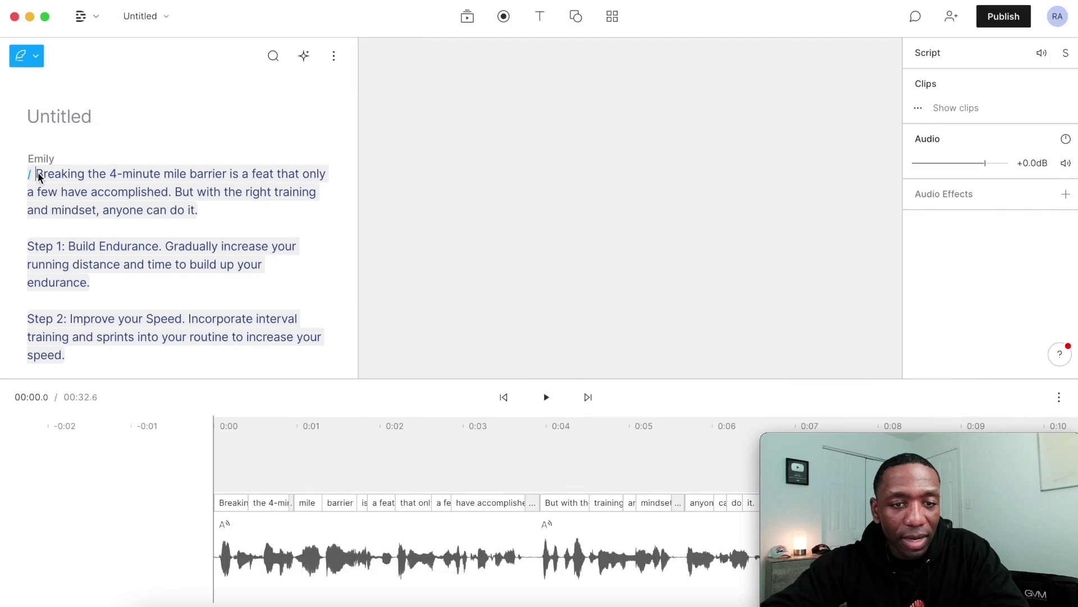
pyautogui.click(199, 209)
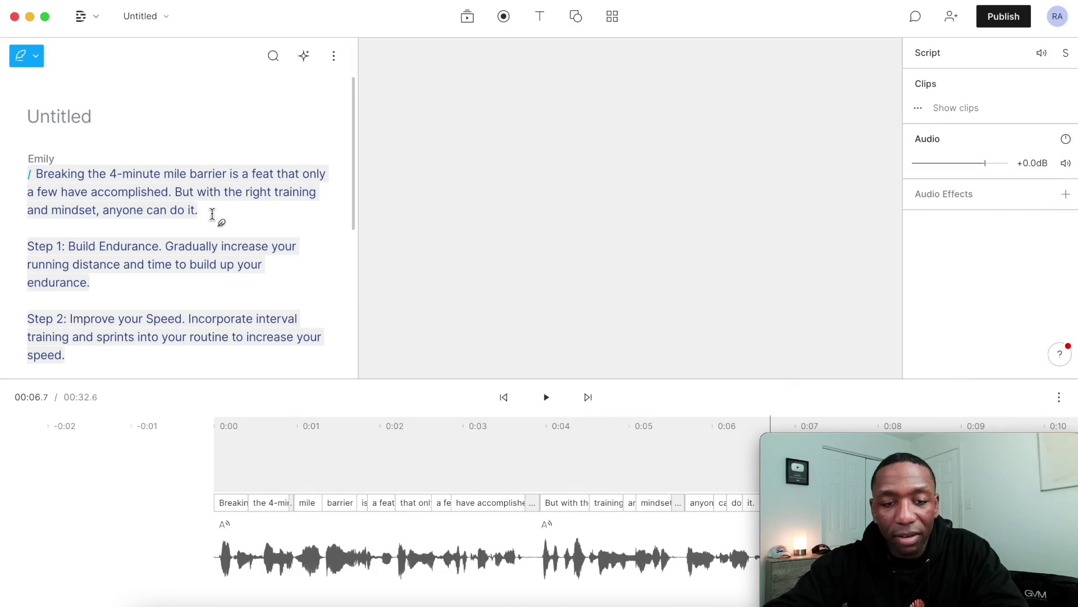
pyautogui.press('Right')
pyautogui.write('/')
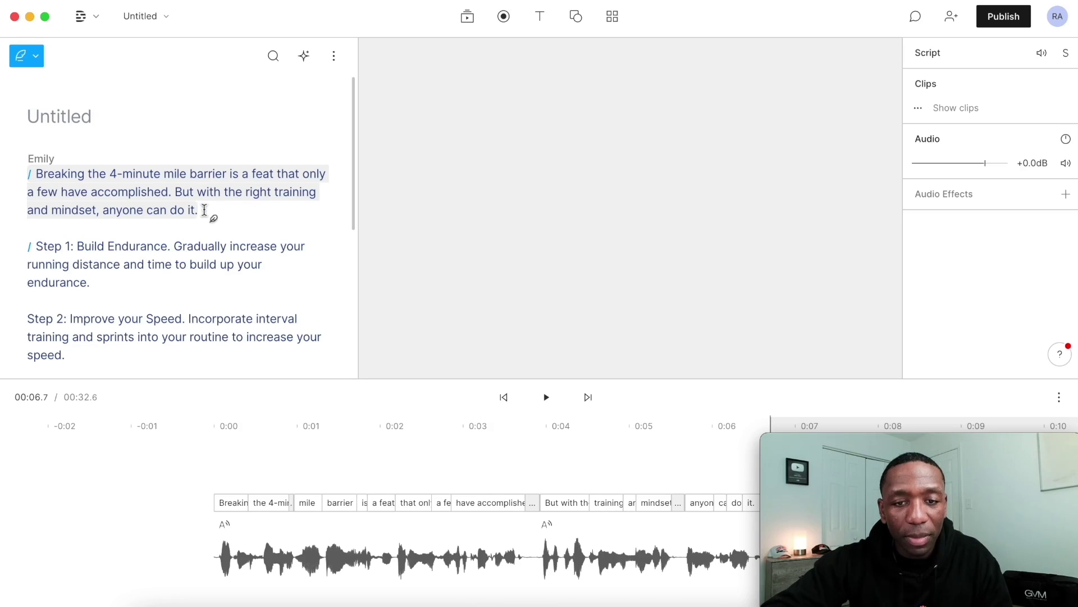
# - Try deleting the opening paragraph from its scene, and undo the deletions together with the added scene break
pyautogui.moveTo(194, 210); pyautogui.dragTo(40, 174)
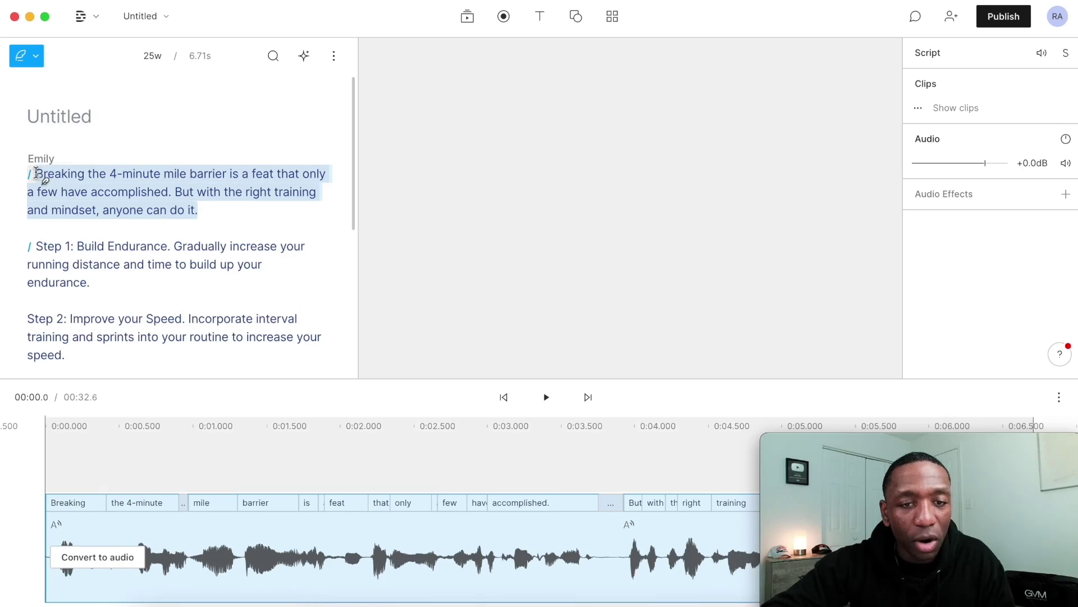
pyautogui.press('BackSpace')
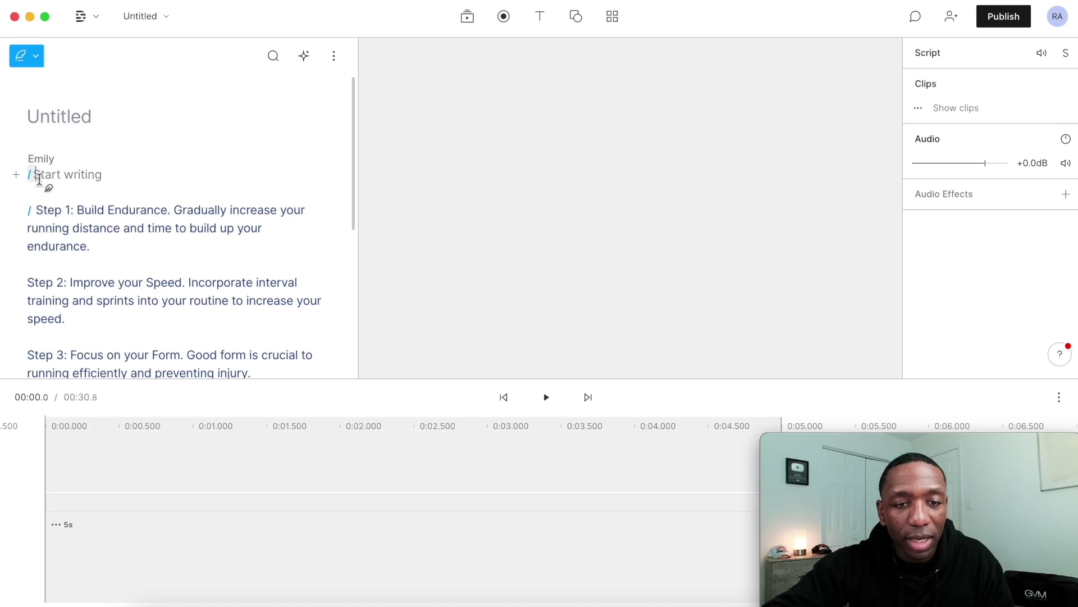
pyautogui.press('BackSpace')
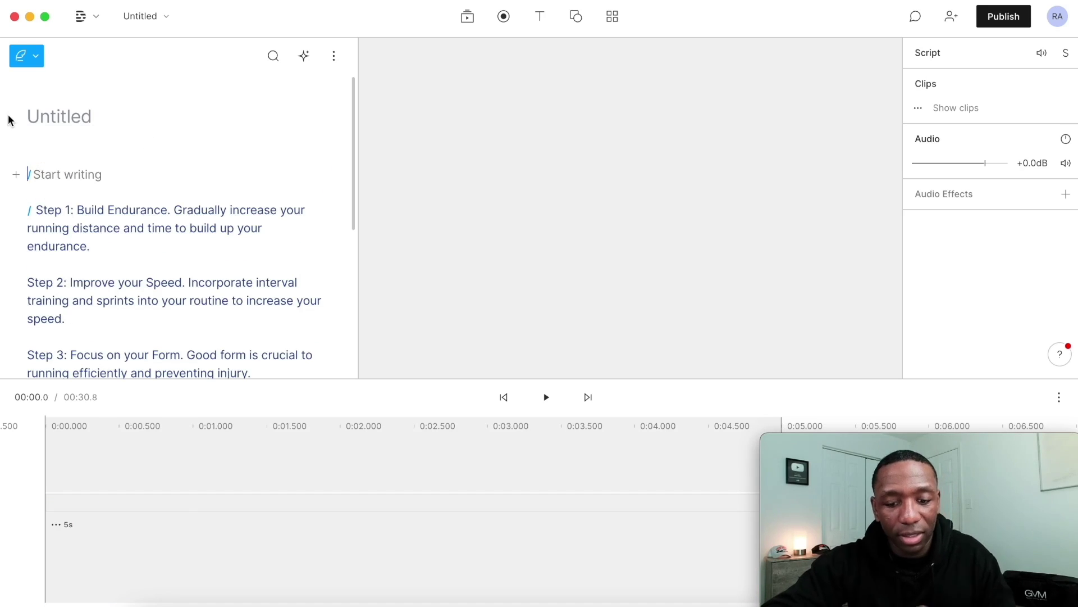
pyautogui.press('super+z')
pyautogui.press('super+z')
pyautogui.press('super+z')
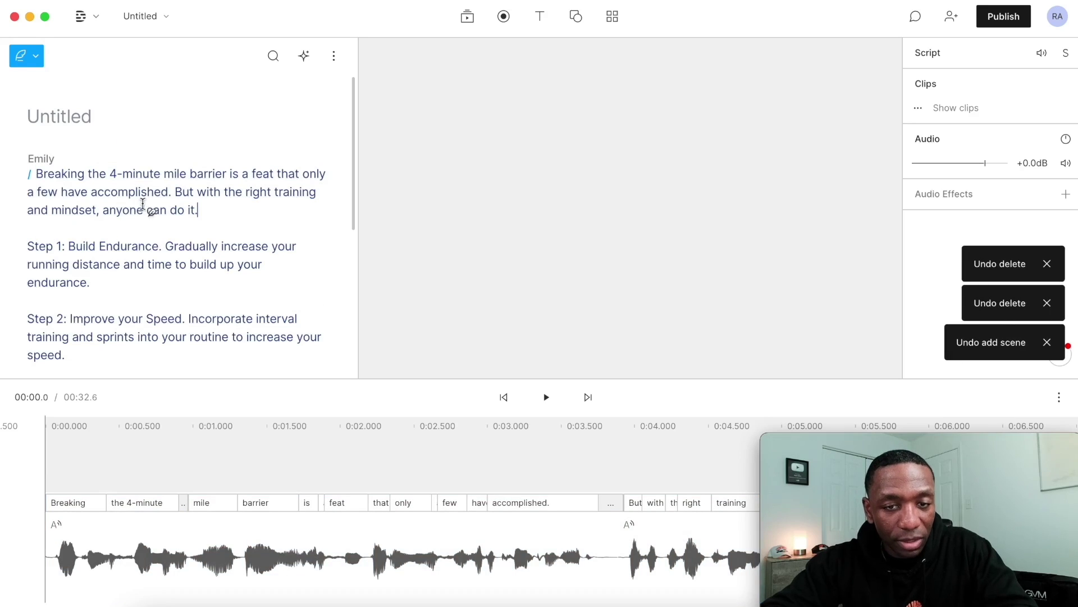
# - Delete the opening "Breaking the 4-minute mile barrier" paragraph and its empty line so the script starts with Step 1
pyautogui.moveTo(202, 210); pyautogui.dragTo(35, 173)
pyautogui.press('BackSpace')
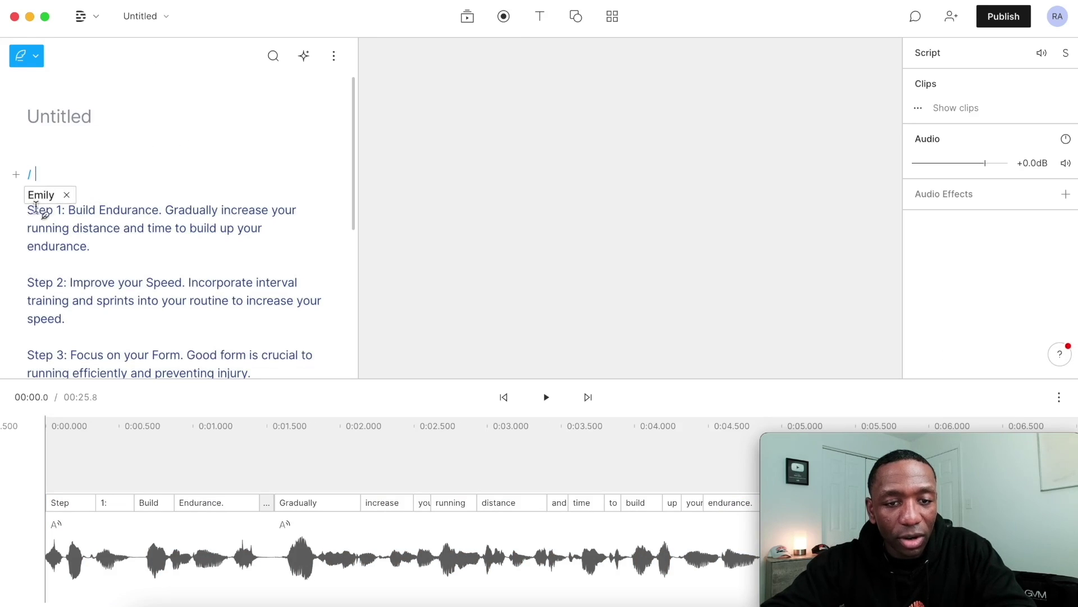
pyautogui.press('Delete')
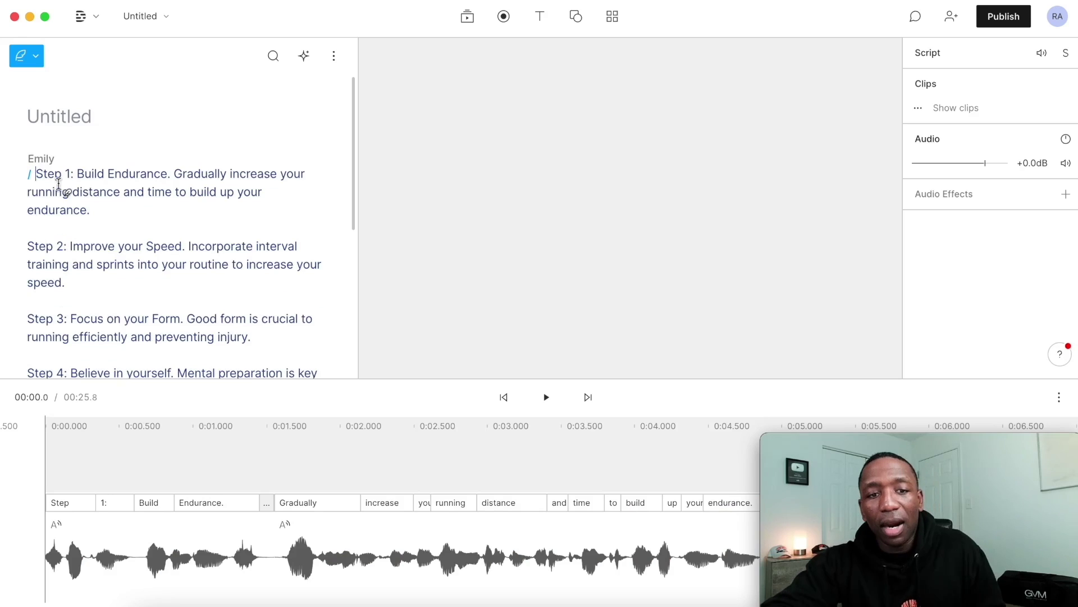
# - Insert scene breaks before Step 2, Step 3, Step 4 and the closing "With these tips" paragraph
pyautogui.click(97, 211)
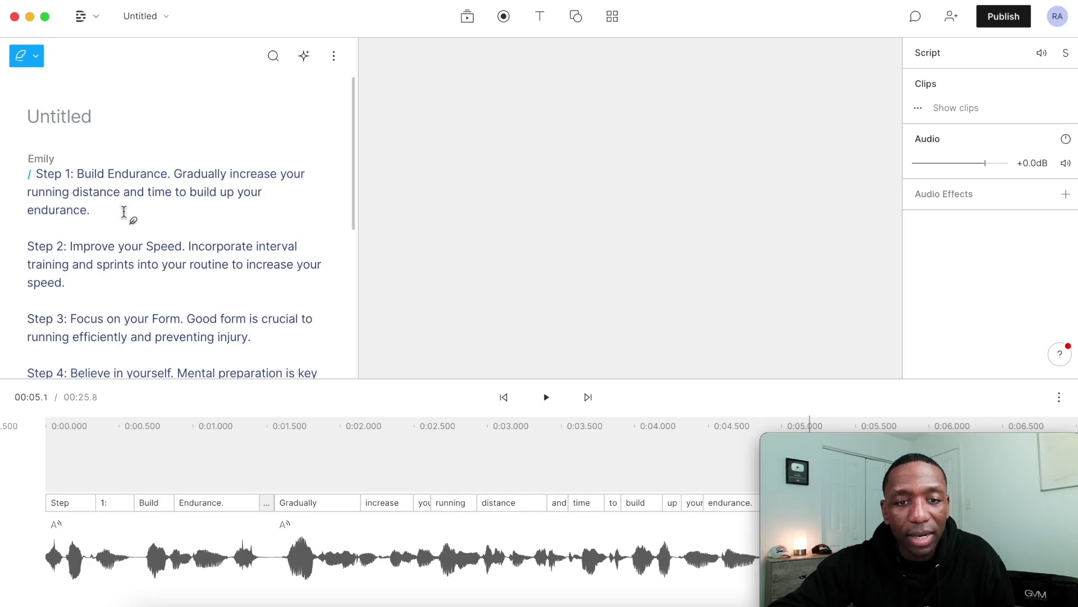
pyautogui.press('Right')
pyautogui.write('/')
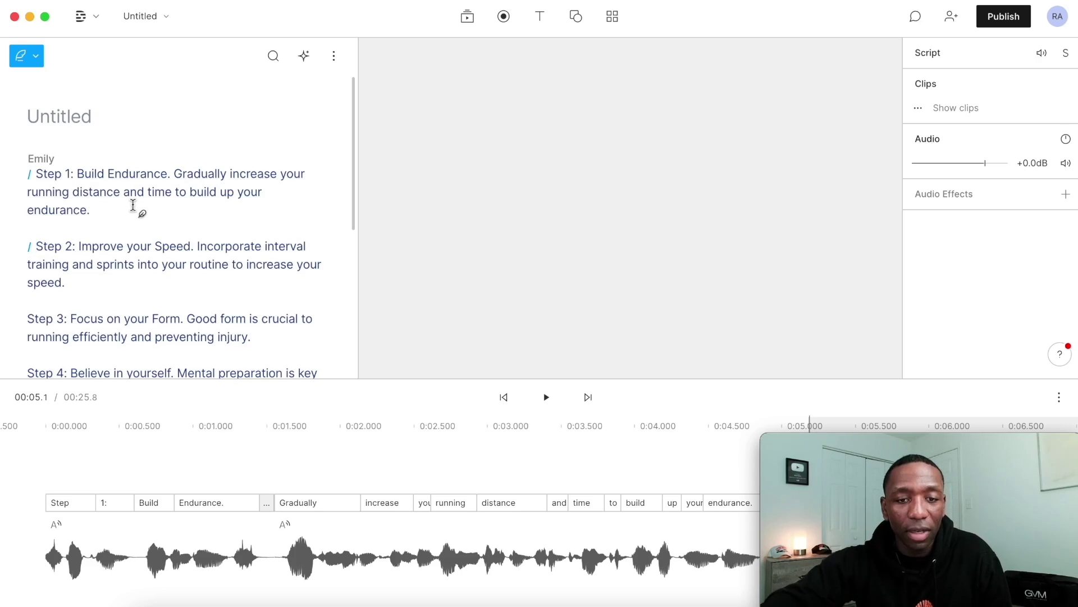
pyautogui.click(75, 285)
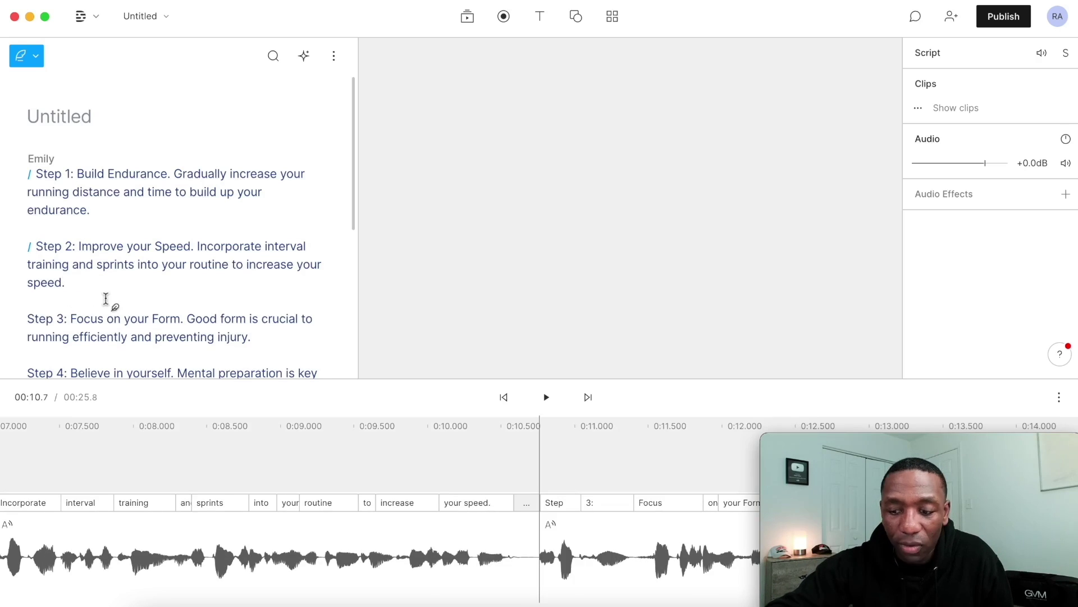
pyautogui.write('/')
pyautogui.scroll(-3, 180, 300)
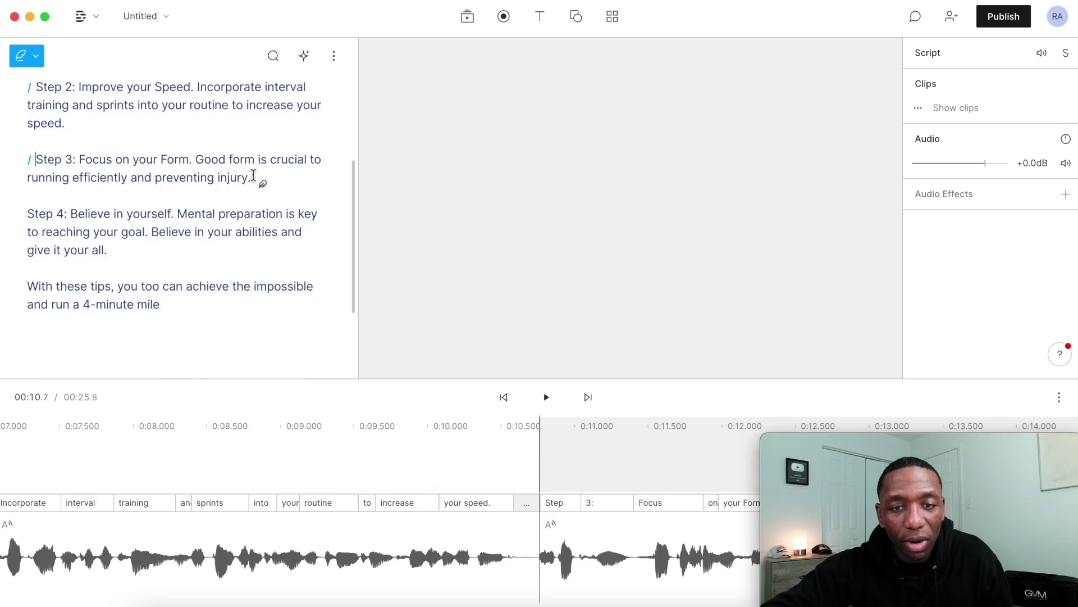
pyautogui.click(252, 177)
pyautogui.write('/')
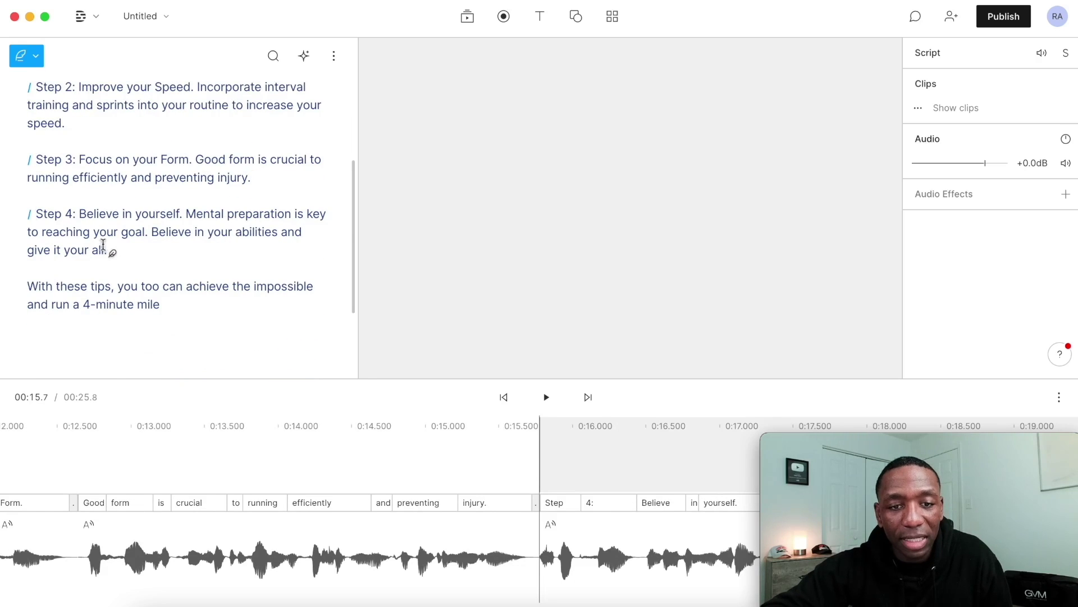
pyautogui.click(113, 250)
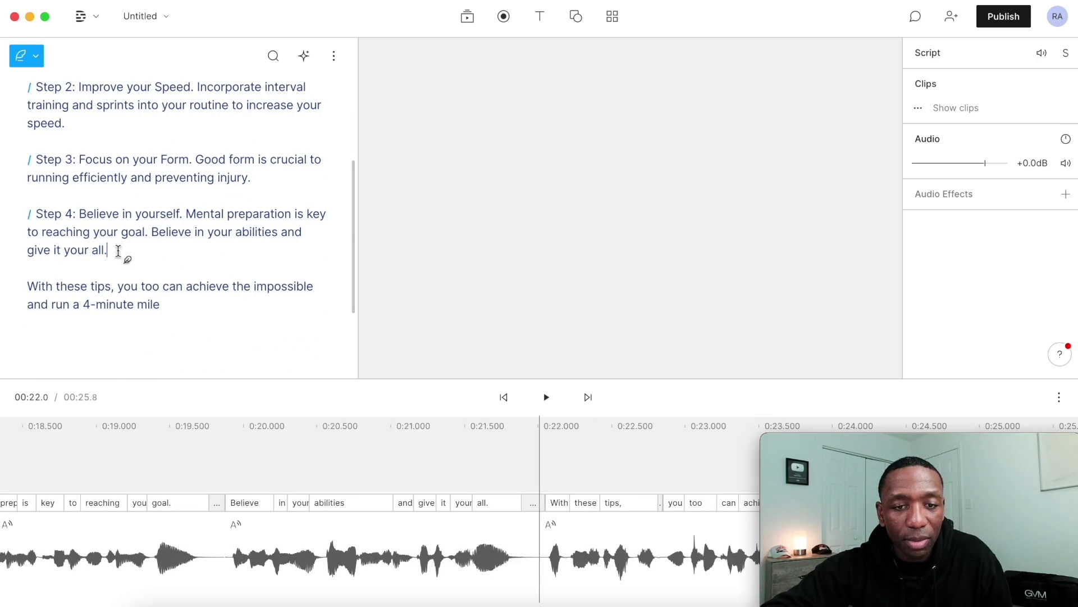
pyautogui.write('/')
pyautogui.scroll(5, 151, 252)
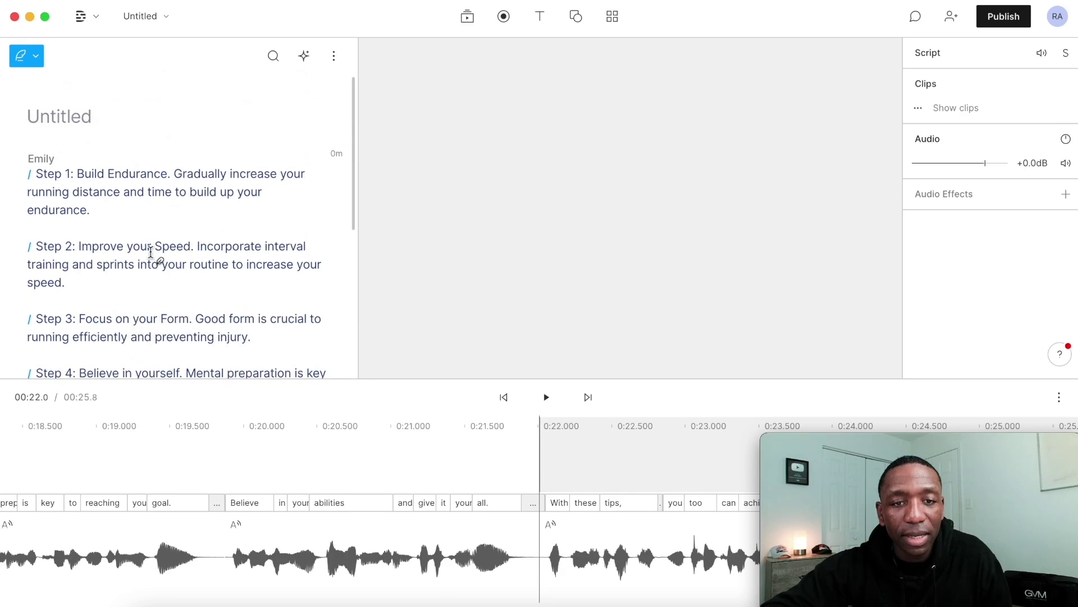
# - From the start of the Step 1 scene, search the stock videos for "B-roll of a runner gradually increasing their running distance"
pyautogui.click(37, 173)
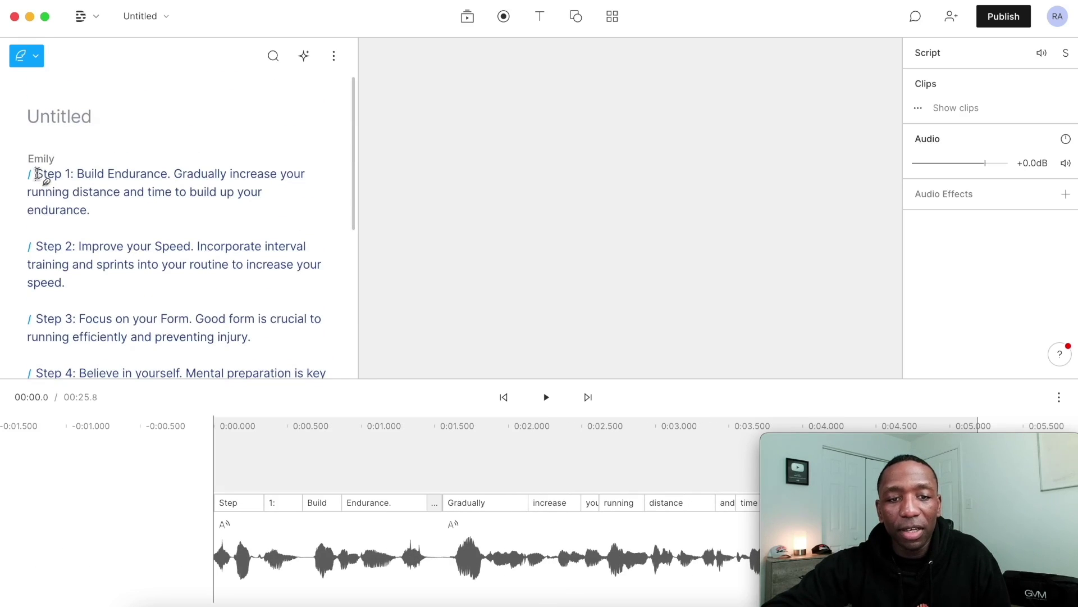
pyautogui.click(469, 18)
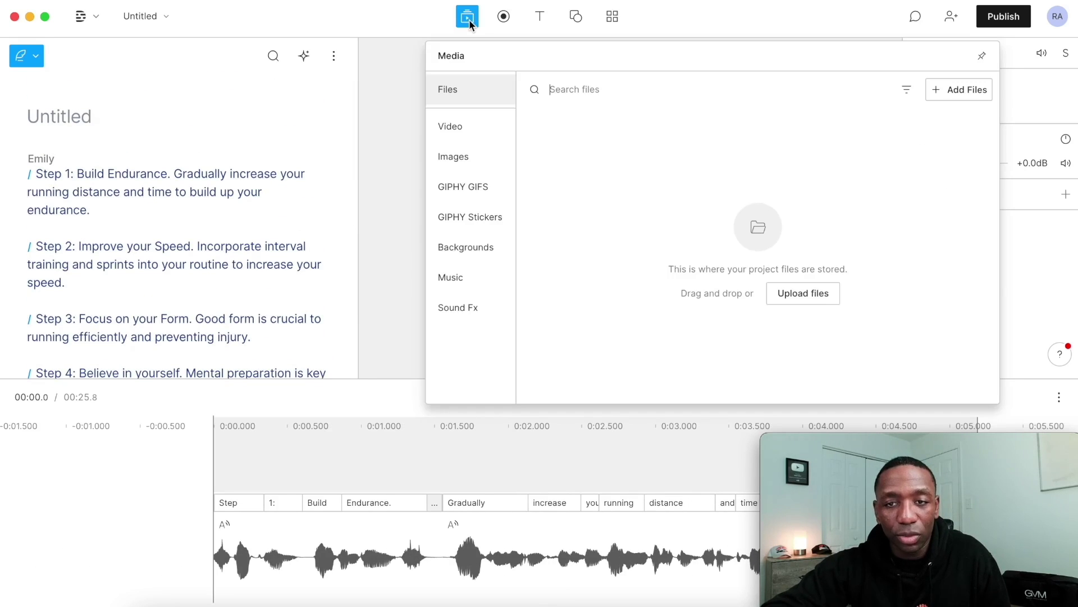
pyautogui.click(455, 130)
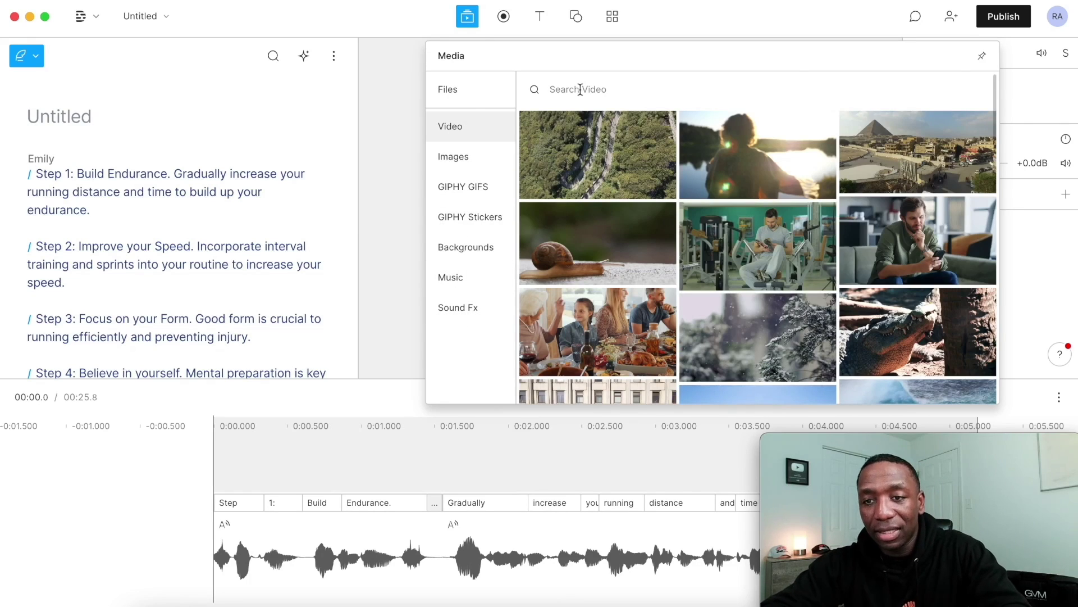
pyautogui.write('B-roll of a runner gradually increasing their running distance')
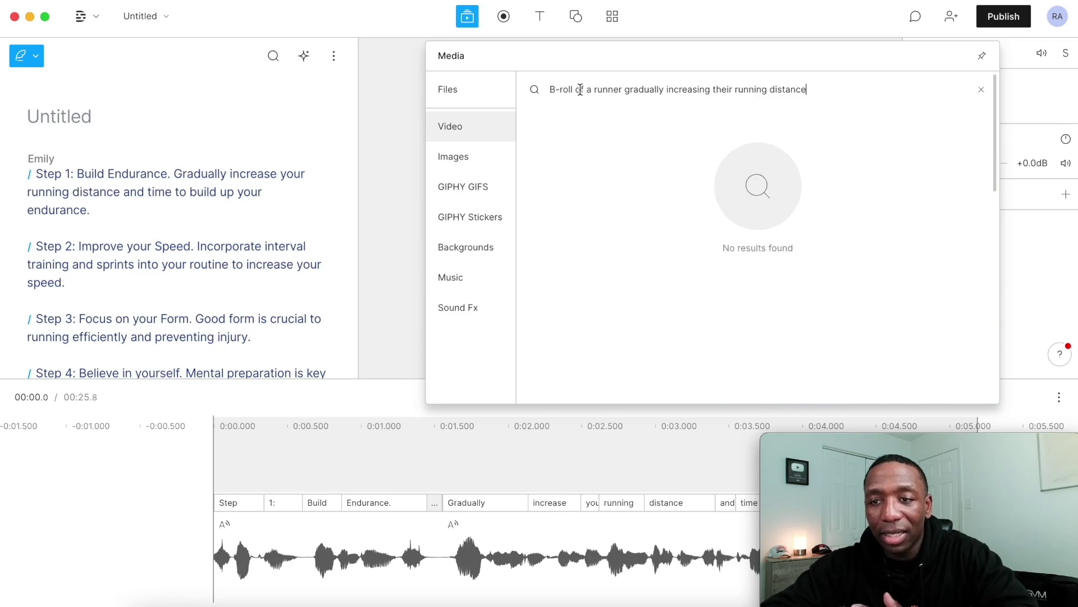
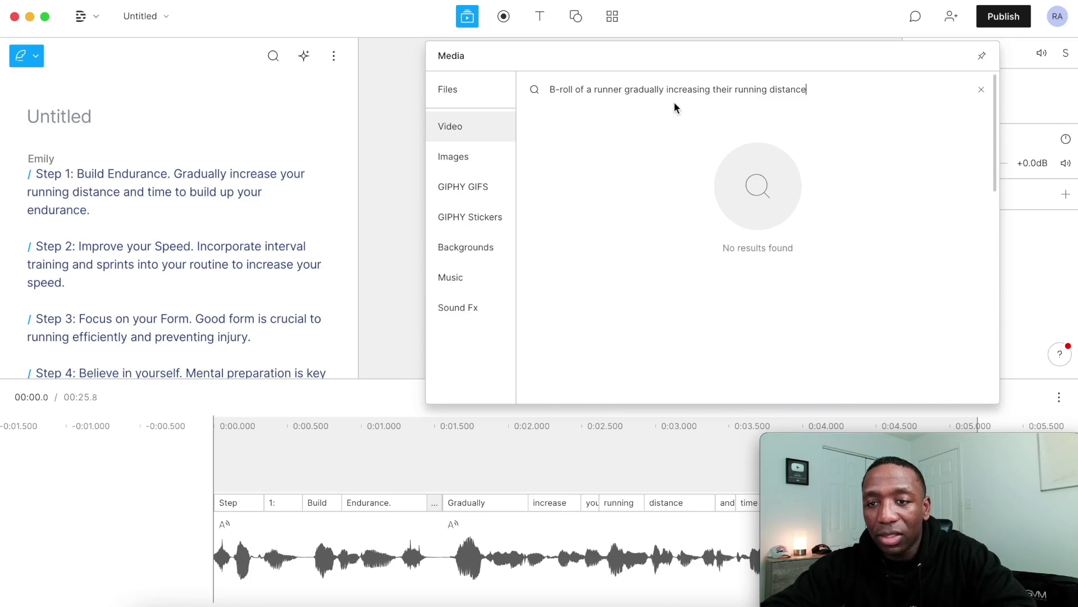
# - Shorten the video search to "running distance" and add the clip of legs running on an asphalt road to the Step 1 scene
pyautogui.moveTo(668, 89); pyautogui.dragTo(551, 88)
pyautogui.press('BackSpace')
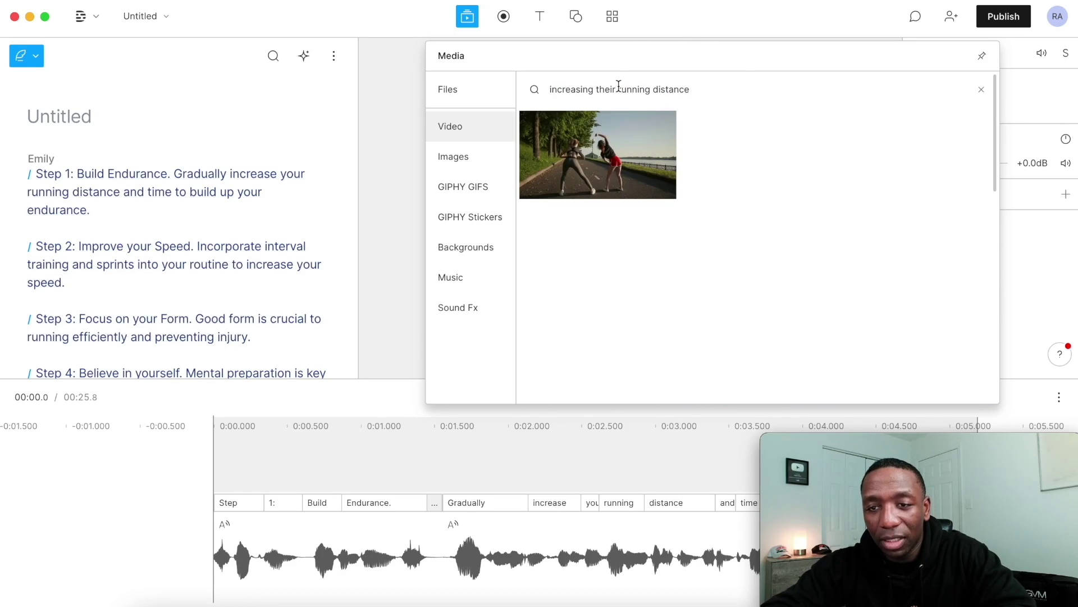
pyautogui.moveTo(600, 87); pyautogui.dragTo(522, 91)
pyautogui.press('BackSpace')
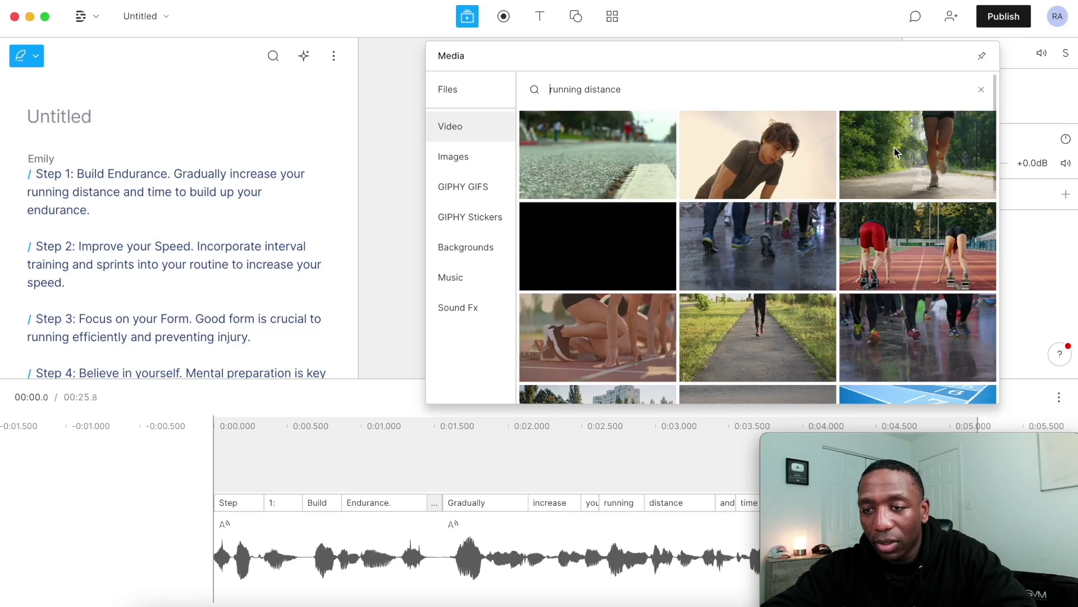
pyautogui.click(920, 160)
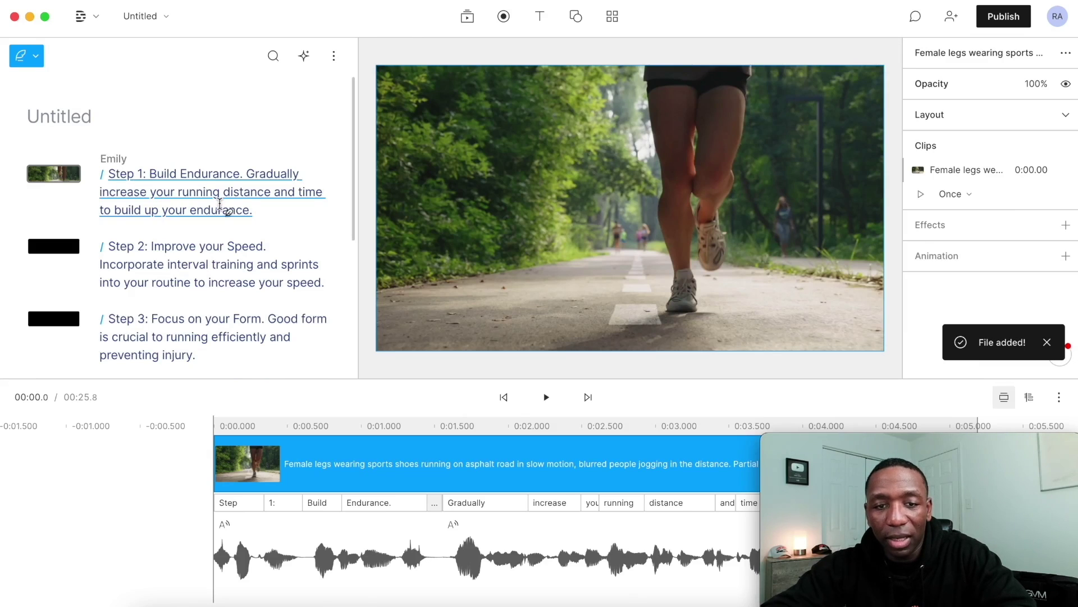
# - From the start of the Step 2 scene, consult the Google Docs script's B-roll ideas for improving speed, highlight "sprints" and return to Descript
pyautogui.click(110, 248)
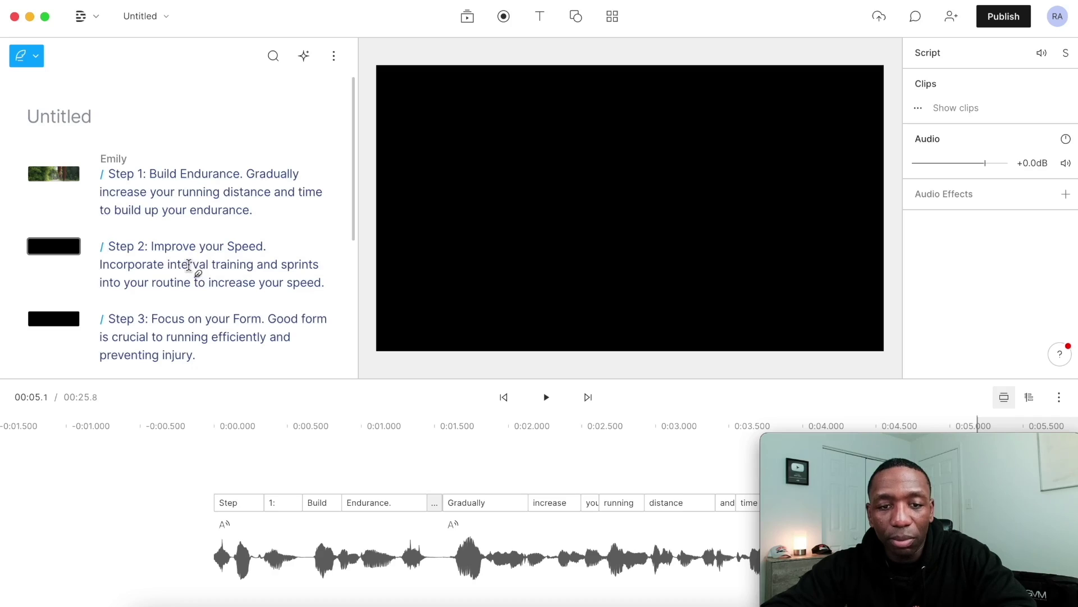
pyautogui.click(807, 602)
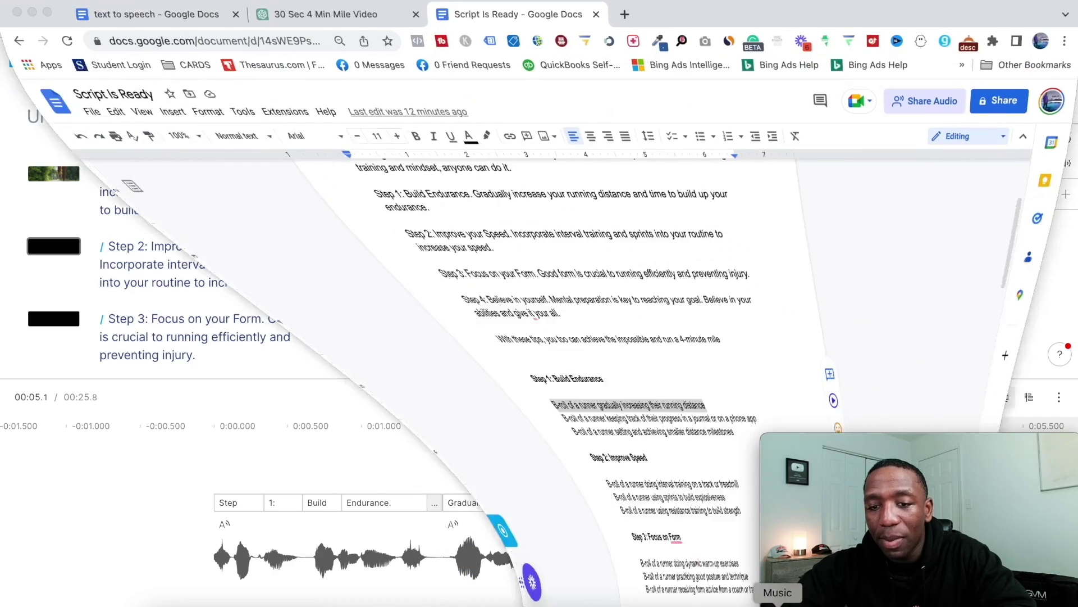
pyautogui.scroll(-5, 570, 321)
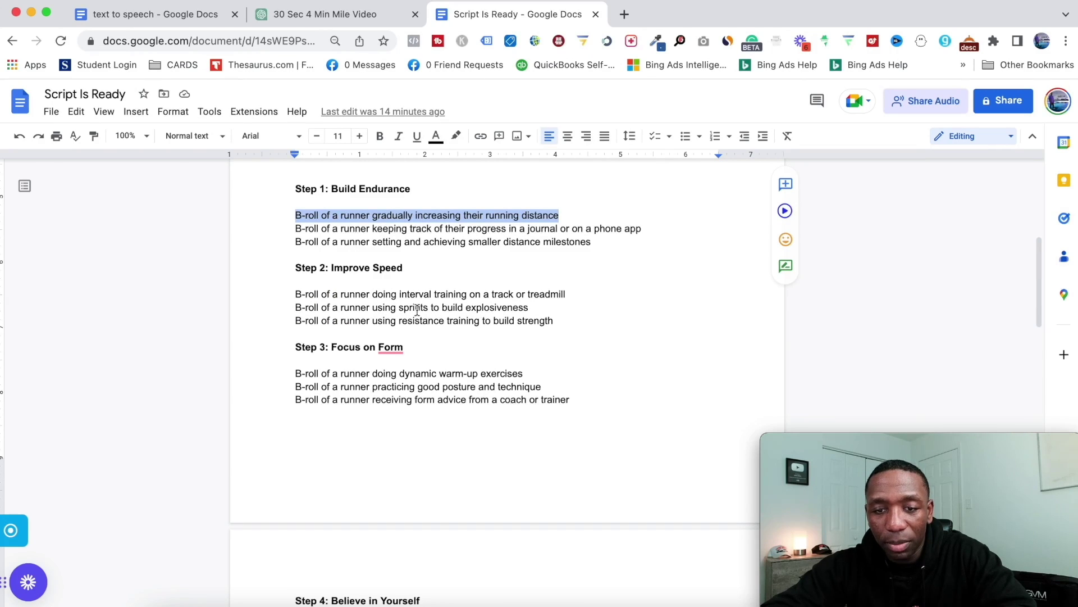
pyautogui.moveTo(399, 306); pyautogui.dragTo(433, 303)
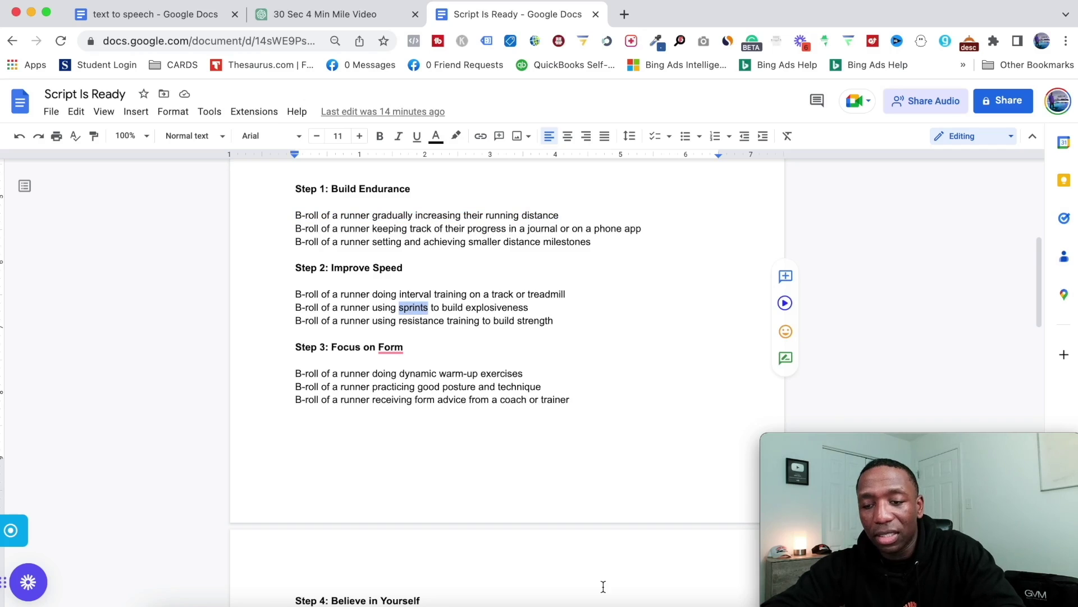
pyautogui.click(31, 12)
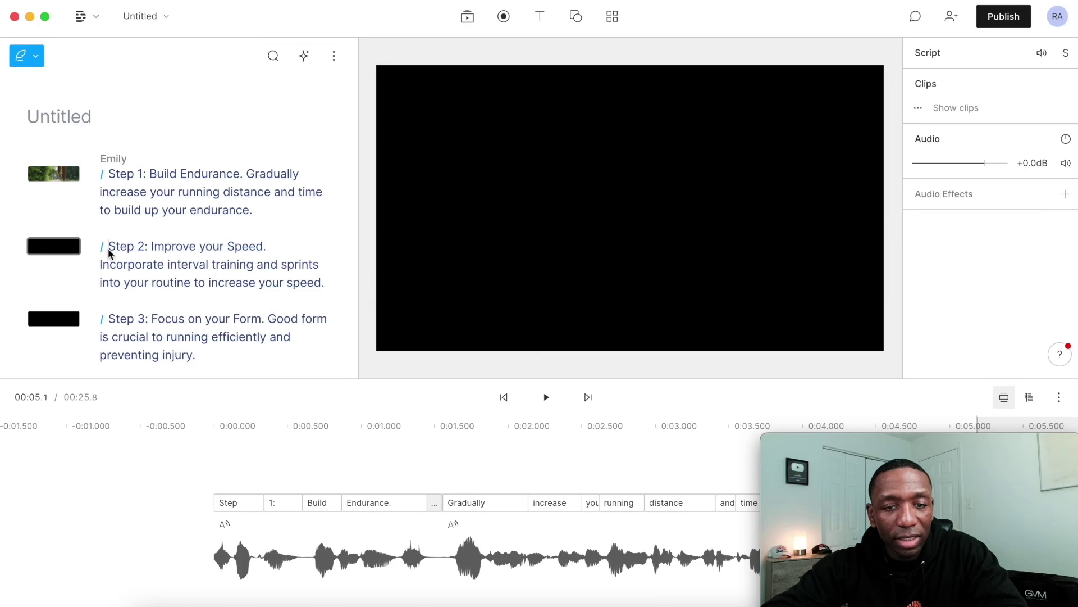
# - Search the stock videos for "sprint" and add the clip of a male runner racing against a car to the Step 2 scene
pyautogui.click(467, 18)
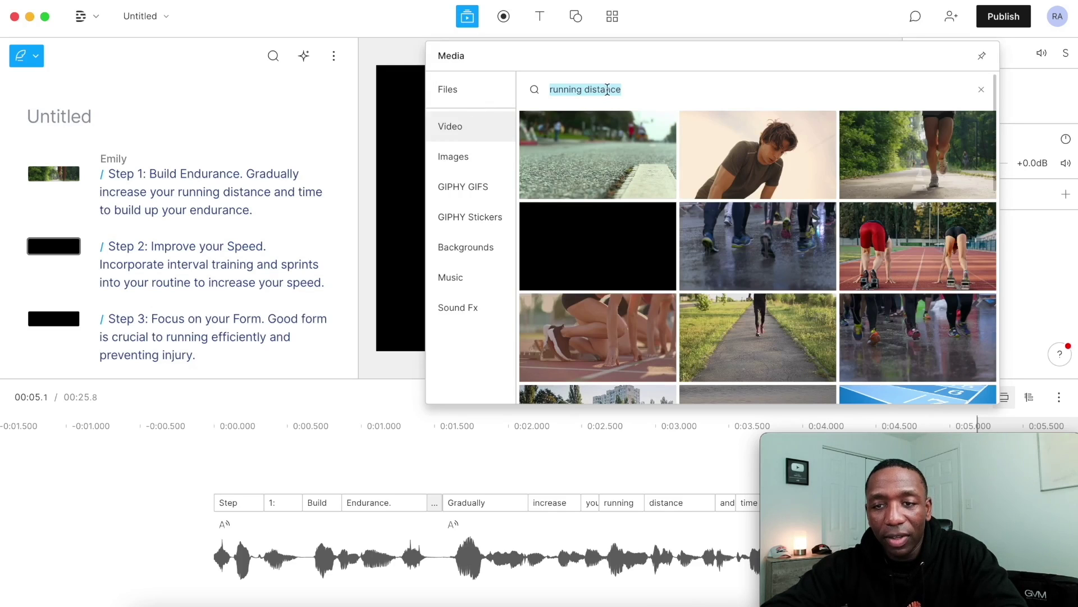
pyautogui.write('sprints')
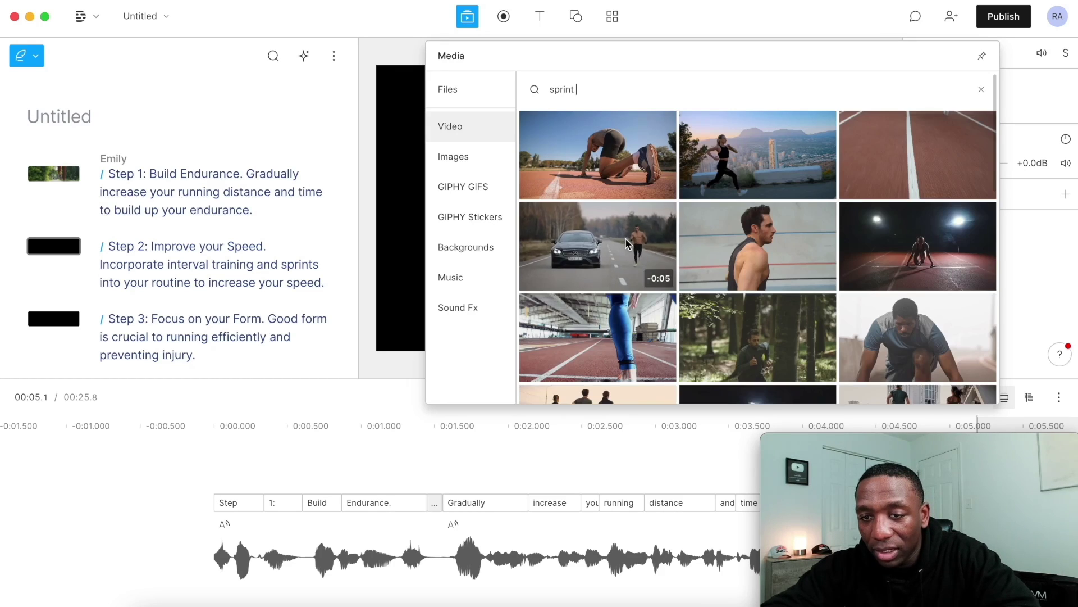
pyautogui.press('BackSpace')
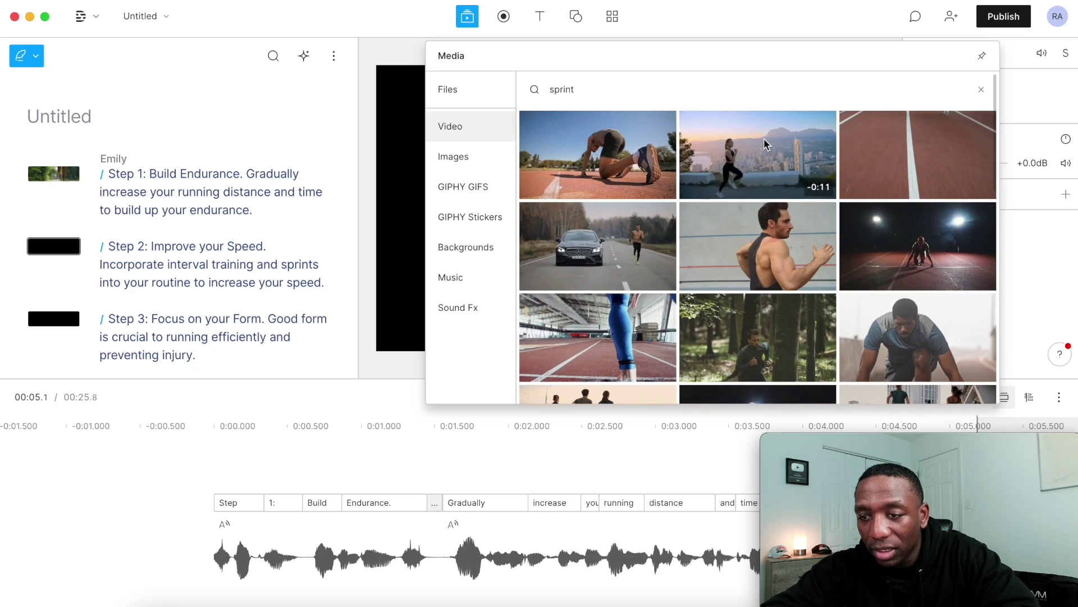
pyautogui.click(615, 238)
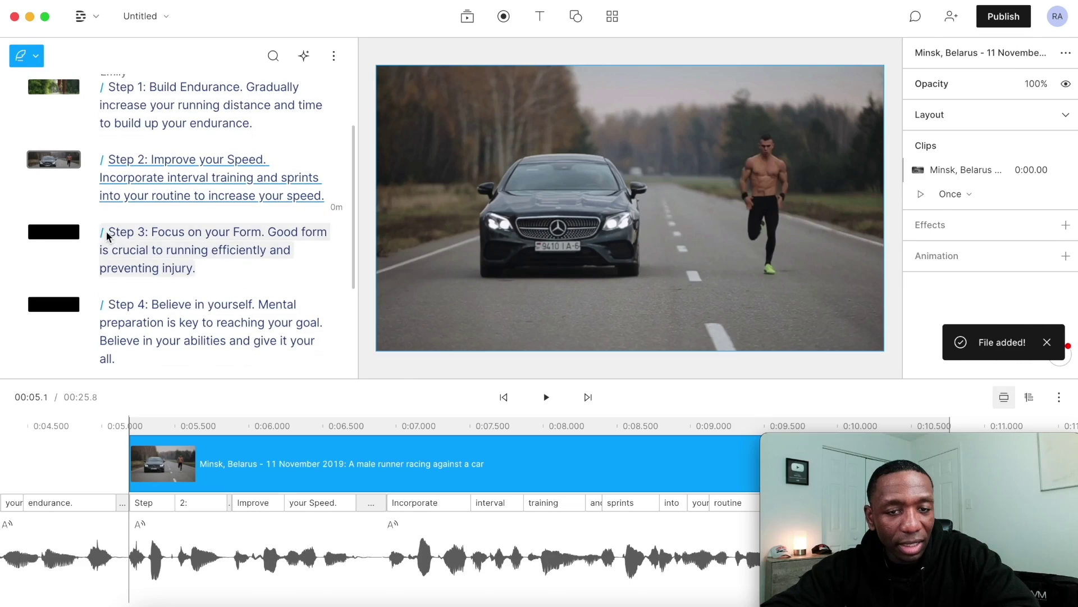
# - From the start of the Step 3 scene, search the stock videos for "proper form"
pyautogui.click(107, 234)
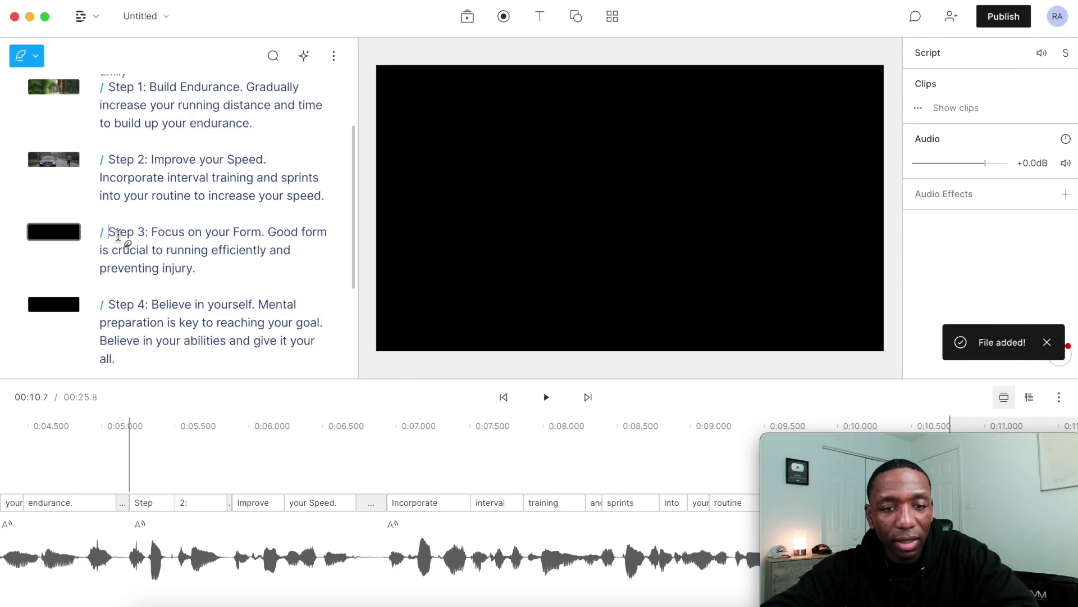
pyautogui.click(467, 16)
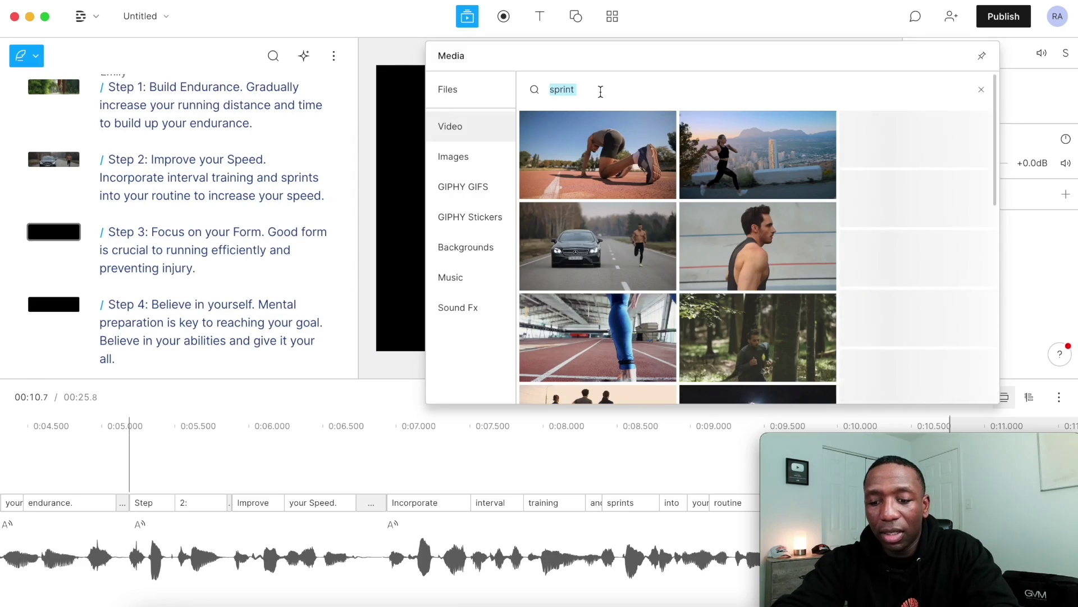
pyautogui.write('proper form')
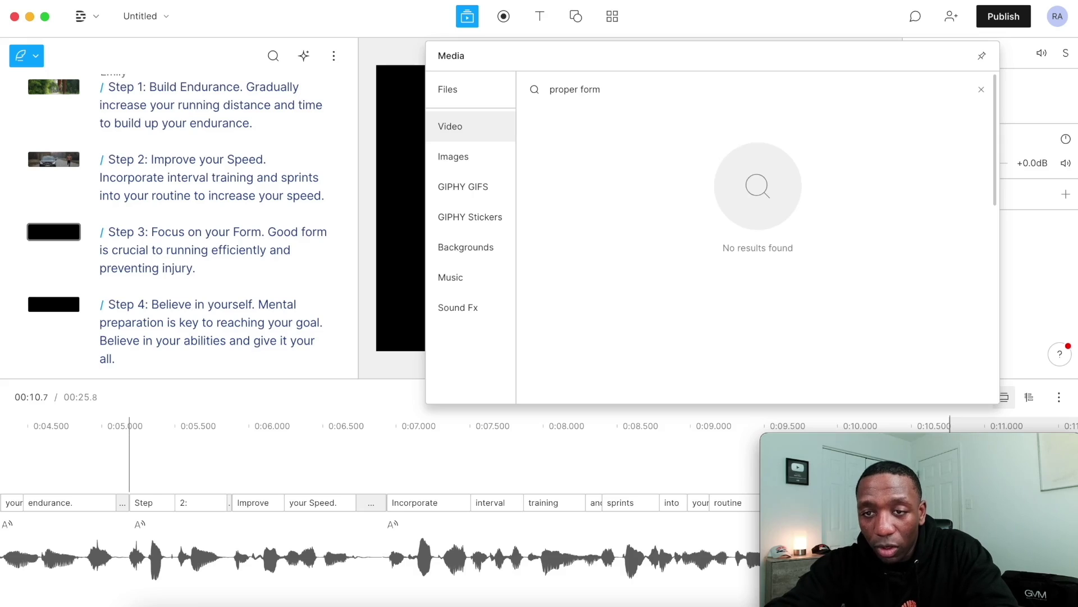
# - Change the video search to "running form" and add the clip of a man jogging at night to the Step 3 scene
pyautogui.tripleClick(582, 92)
pyautogui.write('running')
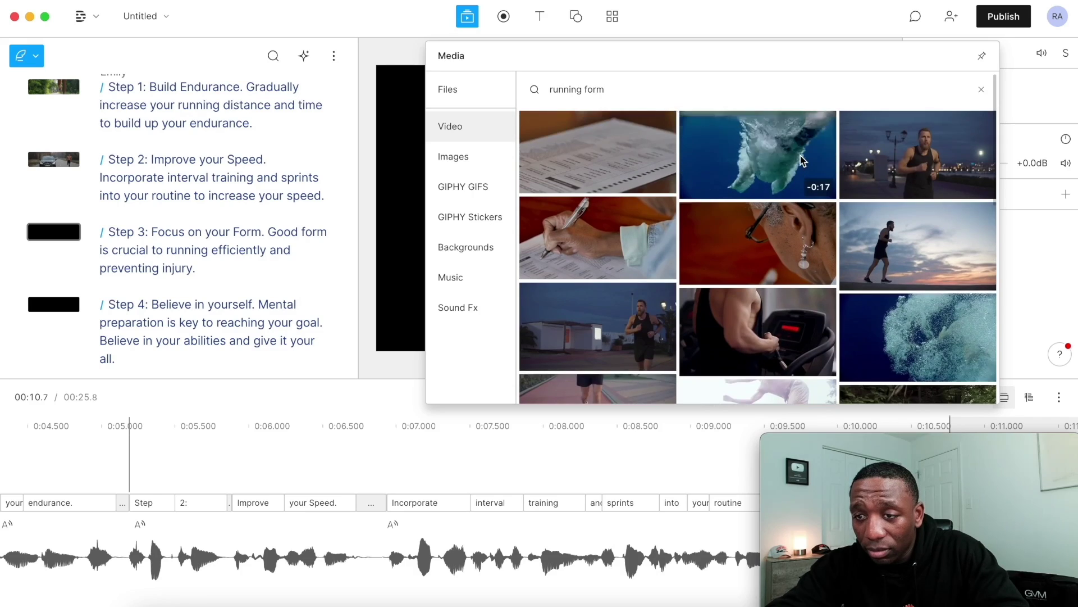
pyautogui.scroll(-3, 802, 161)
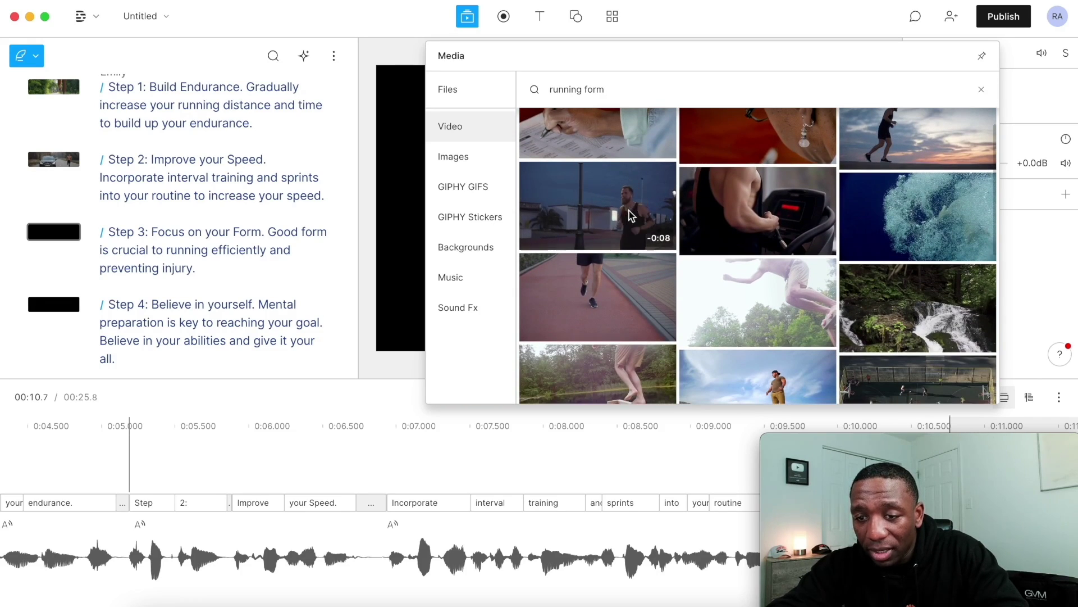
pyautogui.scroll(-1, 631, 230)
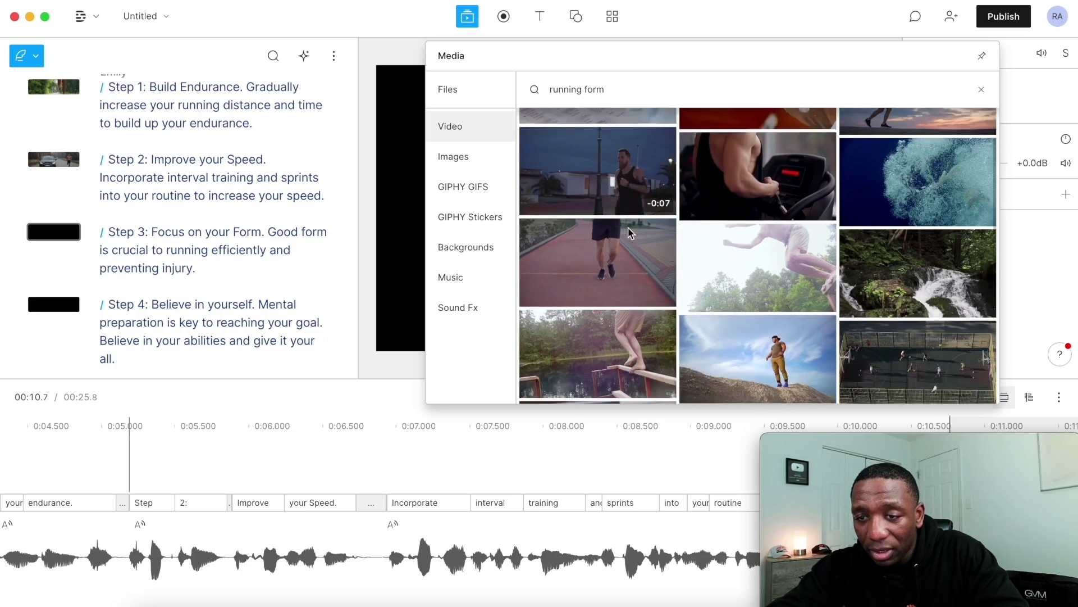
pyautogui.scroll(2, 629, 233)
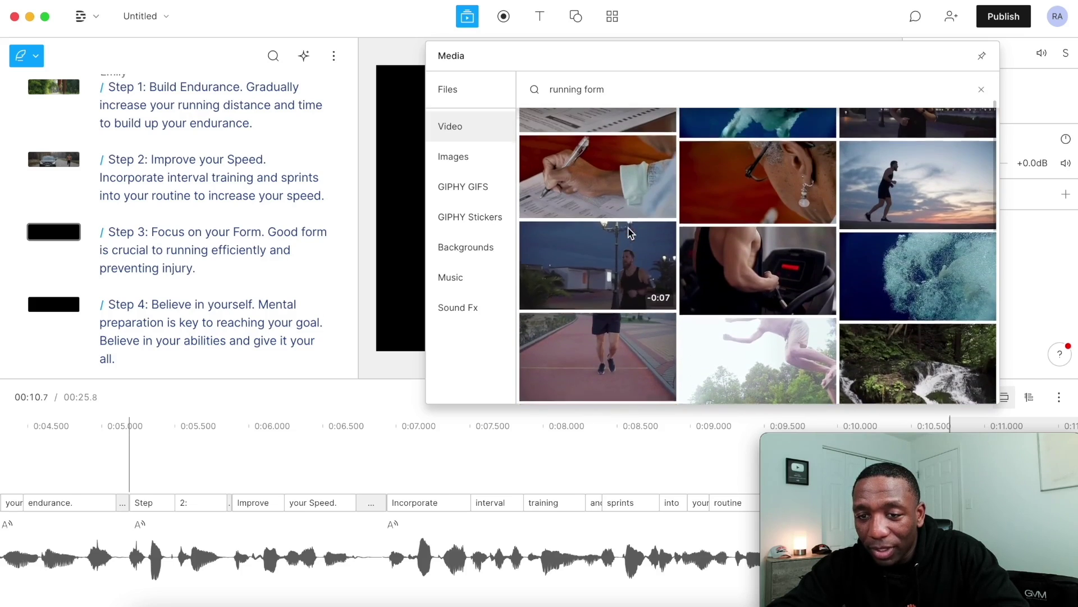
pyautogui.click(601, 268)
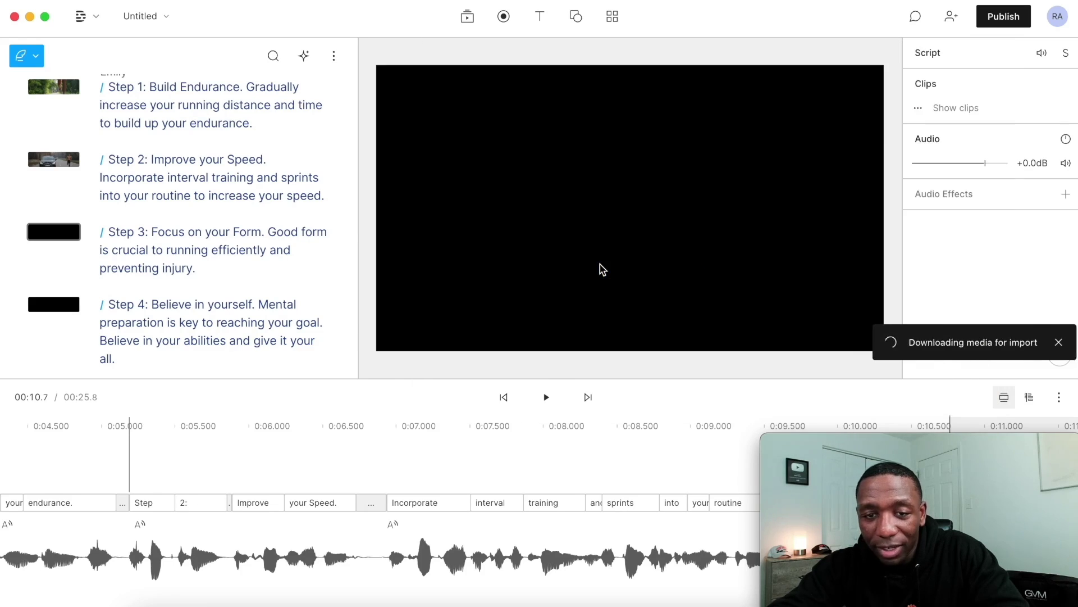
# - From the start of the Step 4 scene, read the "Believe in Yourself" B-roll ideas in the Google Docs script and return to Descript
pyautogui.click(110, 157)
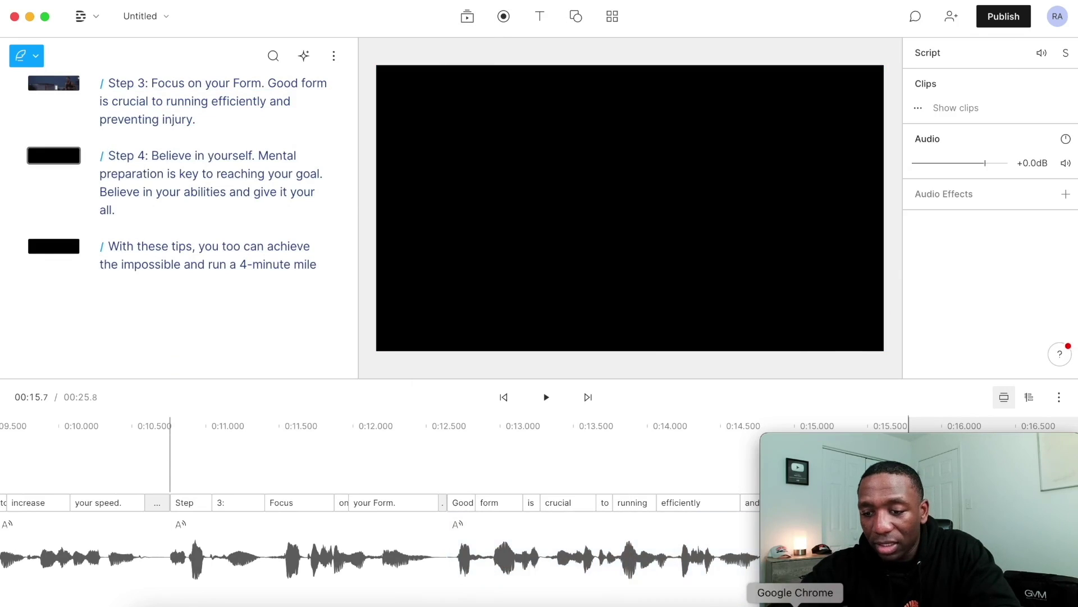
pyautogui.click(795, 602)
pyautogui.scroll(-5, 360, 384)
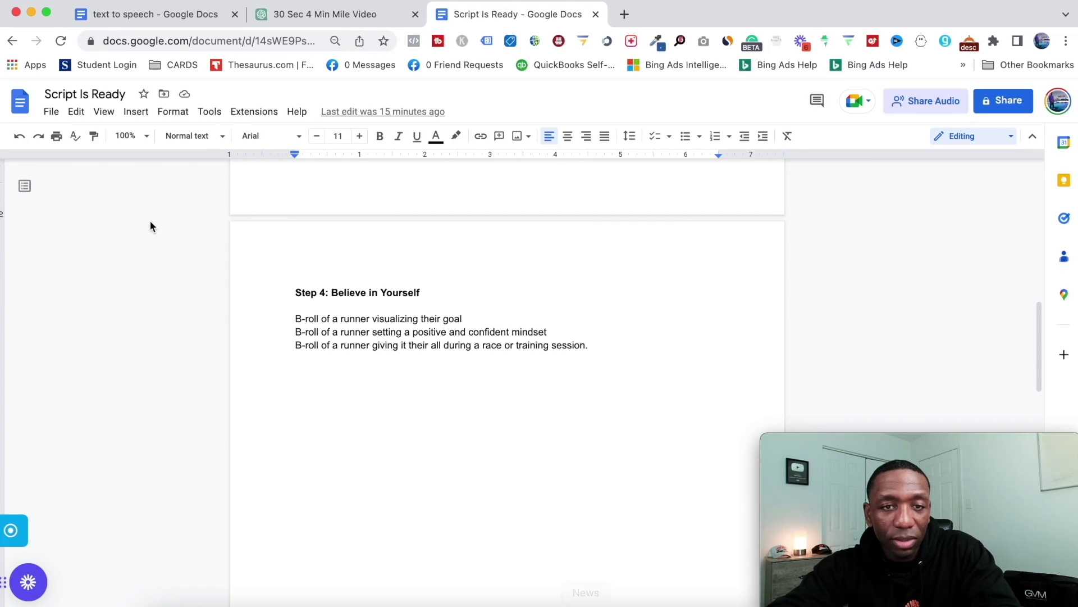
pyautogui.click(32, 14)
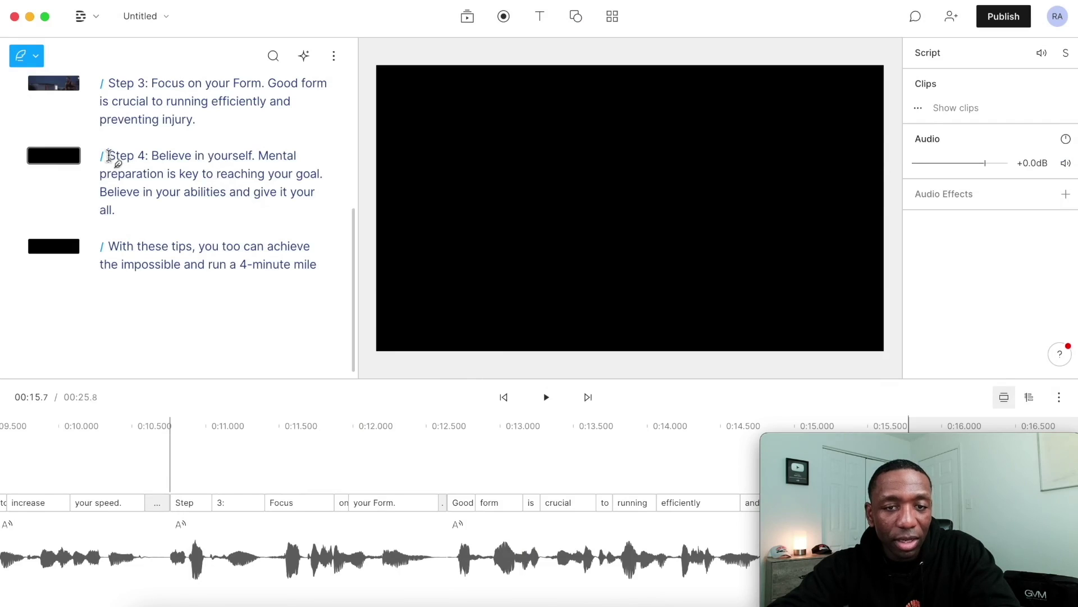
# - Search the stock videos for "belief" and add the clip of a guy at the "IMPOSSIBLE" chalkboard to the Step 4 scene
pyautogui.click(468, 16)
pyautogui.click(616, 96)
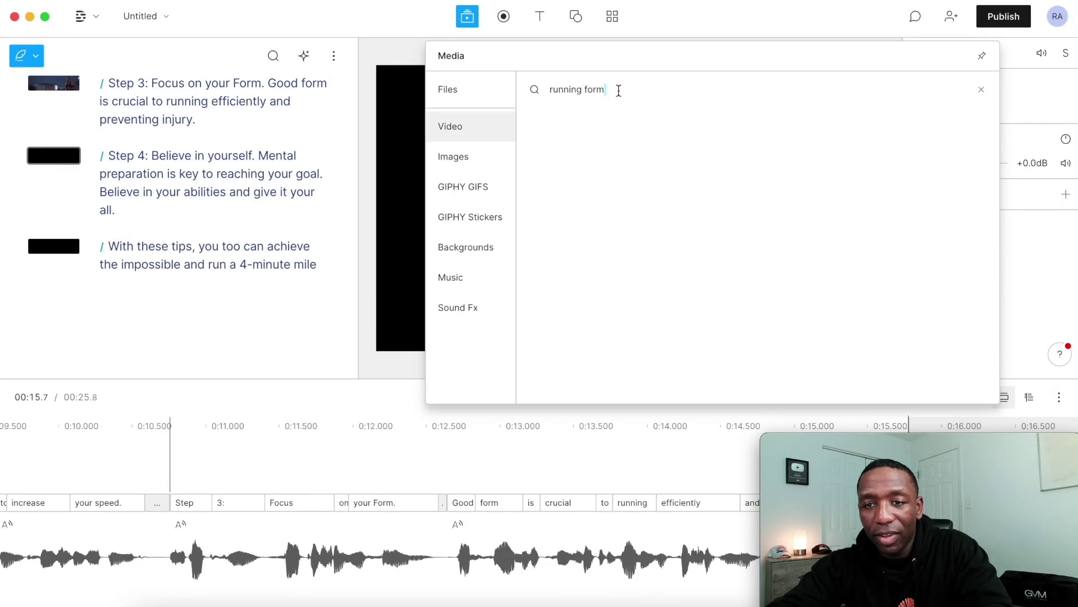
pyautogui.tripleClick(619, 91)
pyautogui.write('belief')
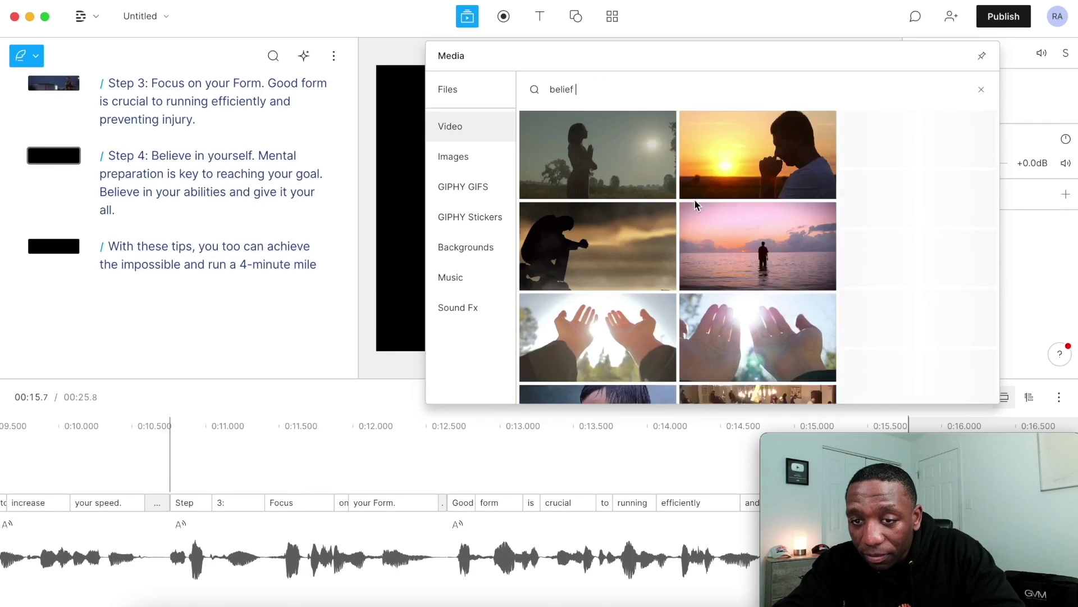
pyautogui.scroll(-1, 695, 205)
pyautogui.scroll(1, 696, 205)
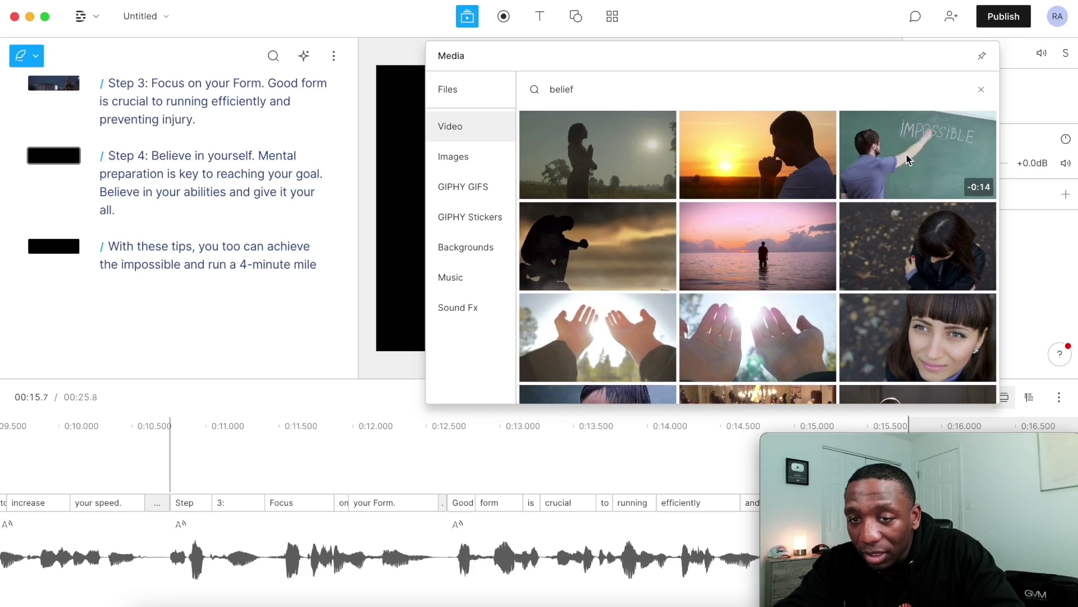
pyautogui.scroll(-4, 802, 176)
pyautogui.scroll(1, 646, 221)
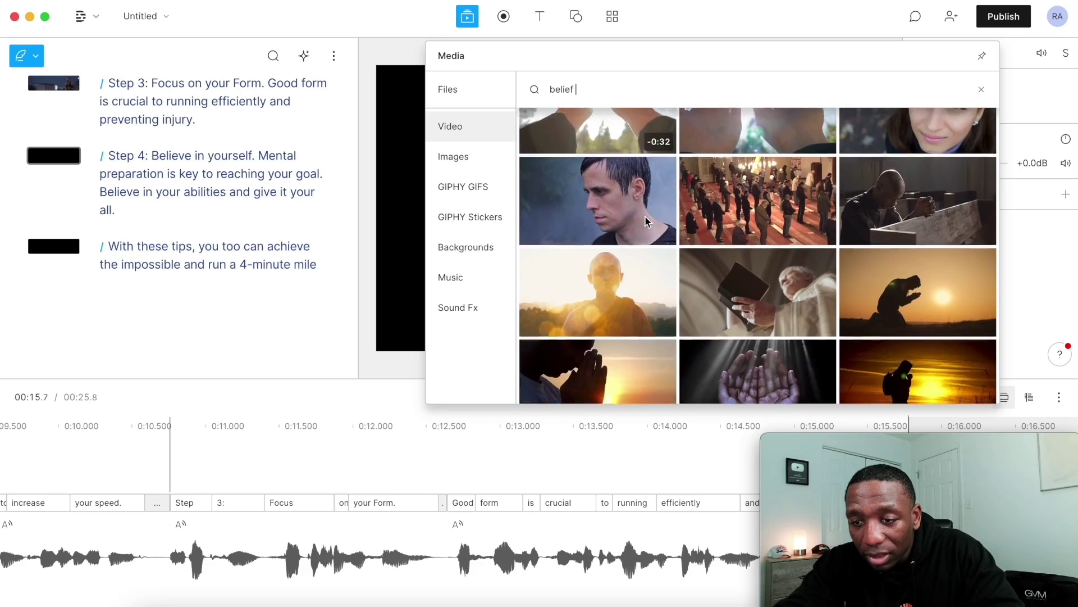
pyautogui.scroll(-2, 646, 221)
pyautogui.click(596, 168)
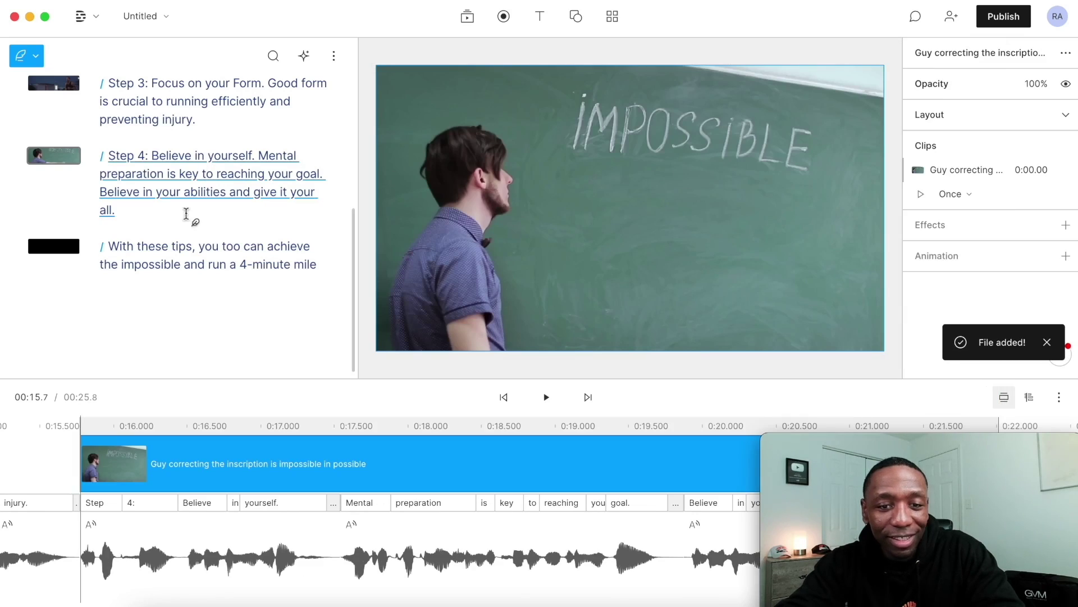
# - Search the stock videos for "finish line" and add the clip of women breaking the finish tape to the closing "With these tips" scene
pyautogui.click(110, 247)
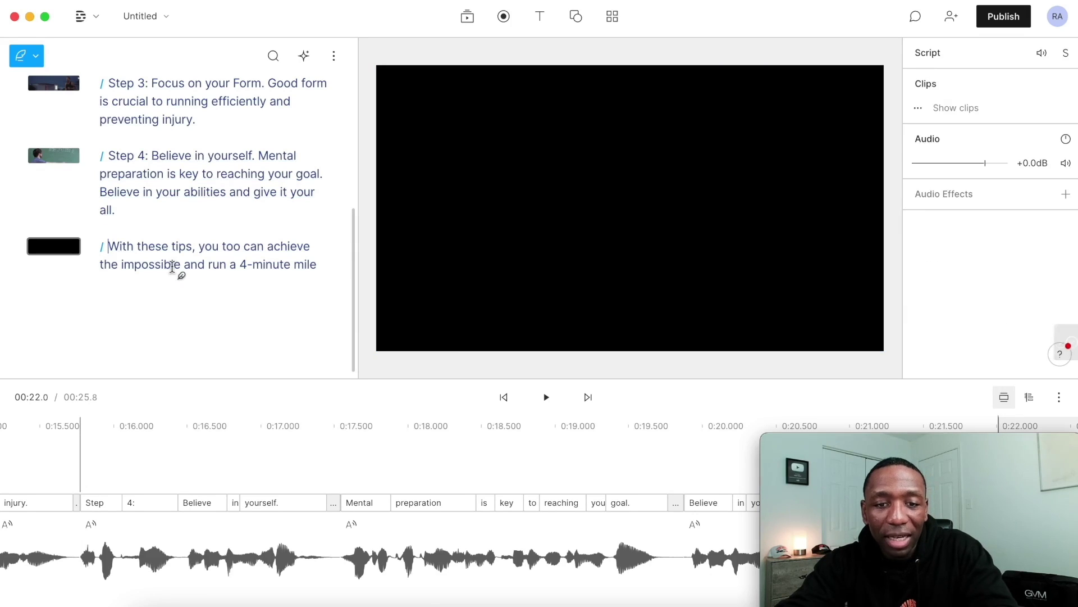
pyautogui.click(468, 18)
pyautogui.write('finish line')
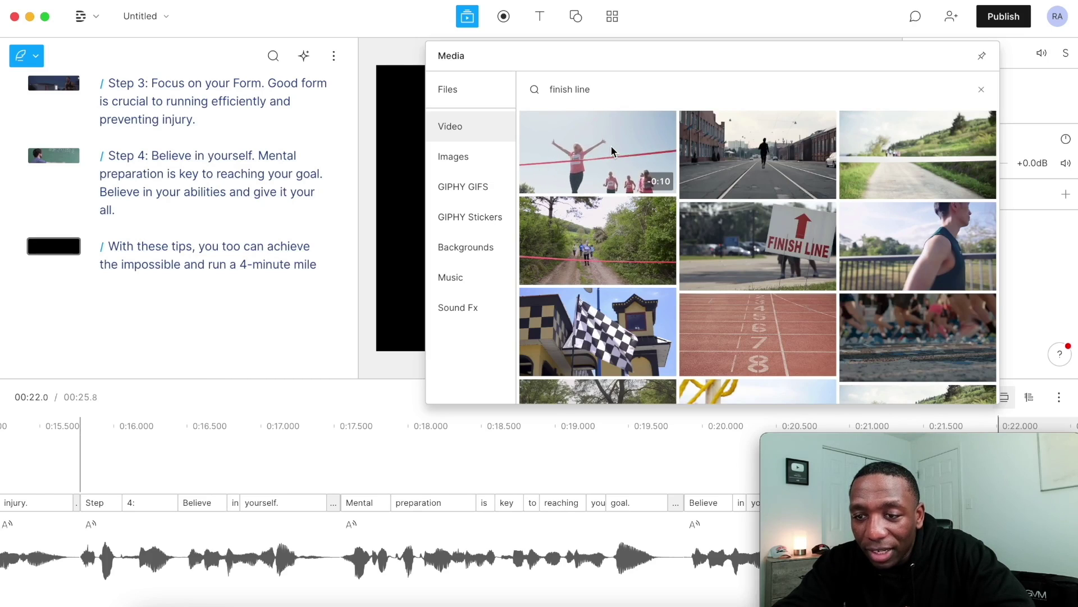
pyautogui.click(612, 151)
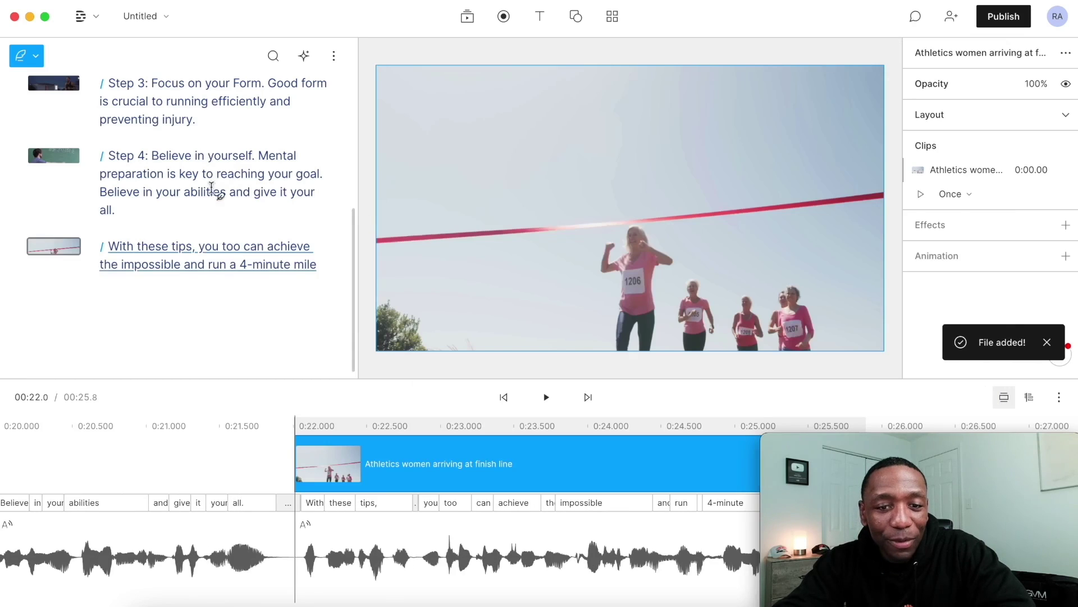
# - Play a brief preview of the video from the start of the Step 1 scene and pause it
pyautogui.scroll(5, 212, 187)
pyautogui.click(109, 173)
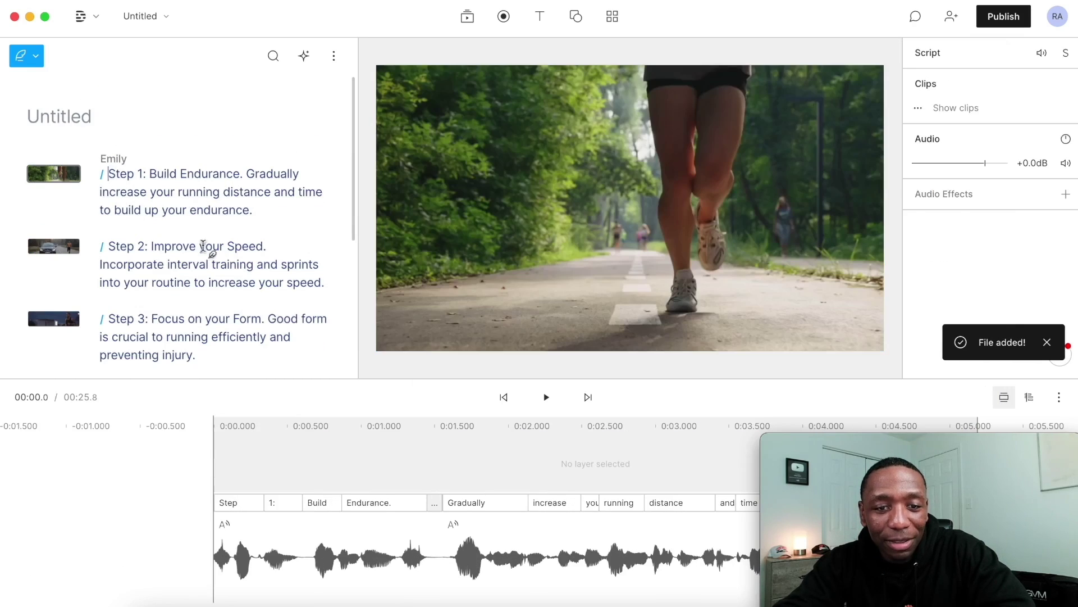
pyautogui.click(546, 397)
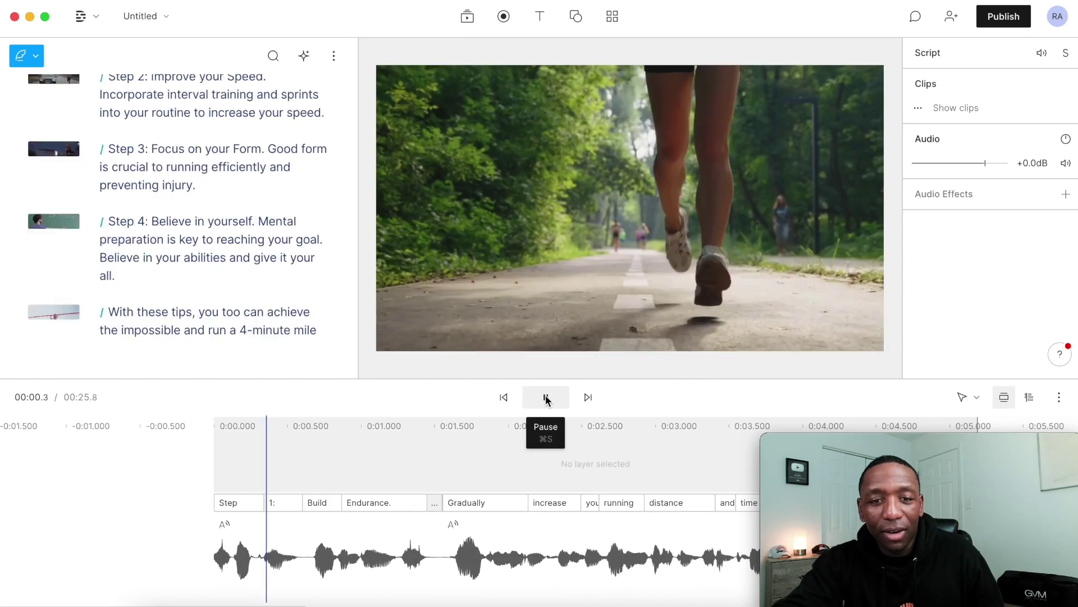
pyautogui.click(546, 397)
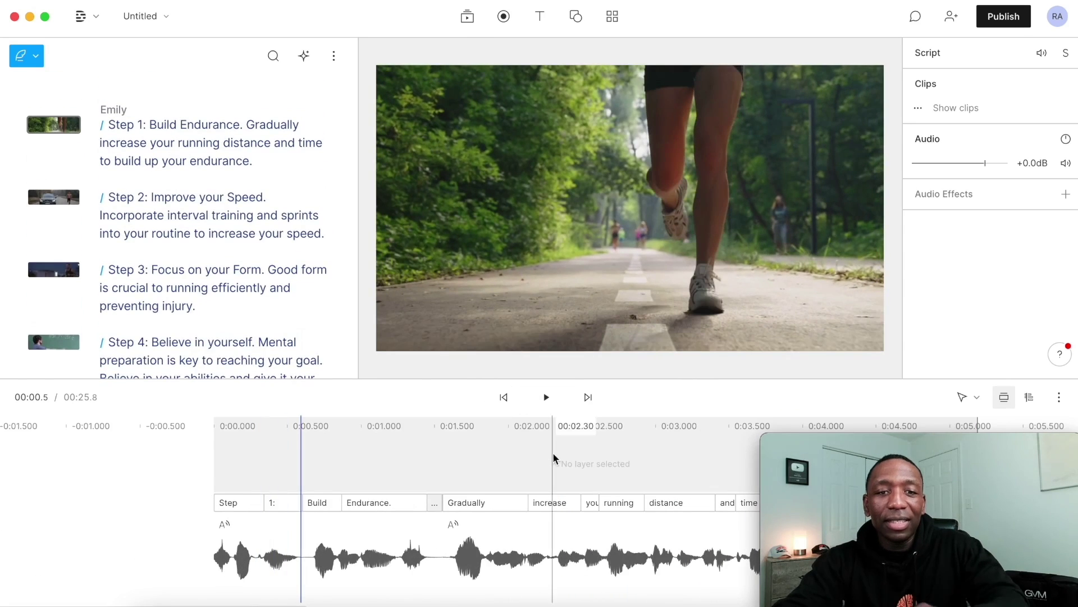
# - Select the whole script from Step 1 through the closing line and add captions to the video
pyautogui.scroll(2, 169, 185)
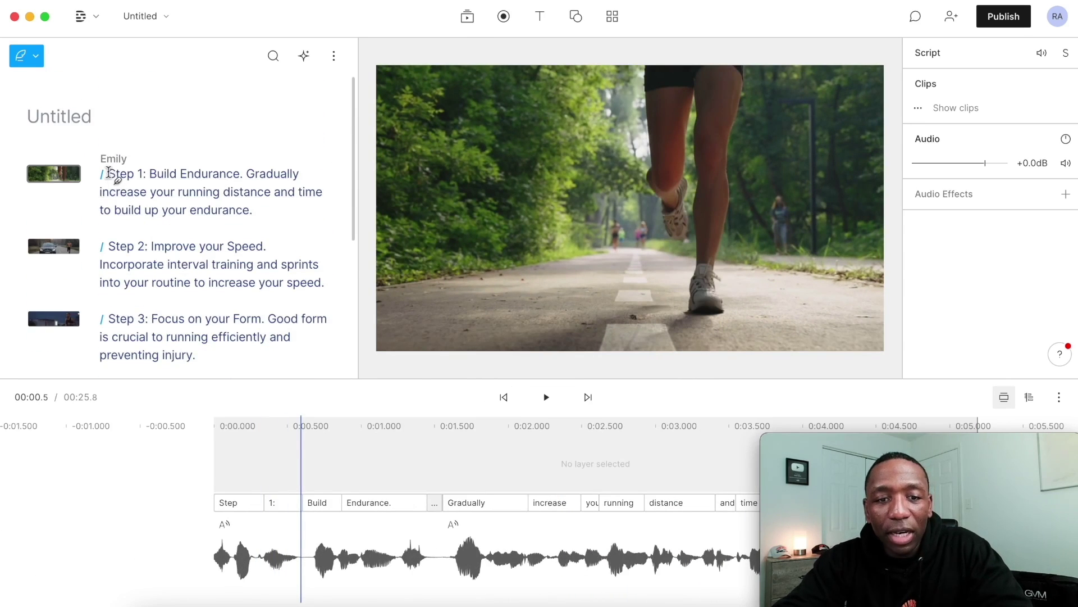
pyautogui.click(108, 172)
pyautogui.moveTo(109, 172); pyautogui.dragTo(322, 267)
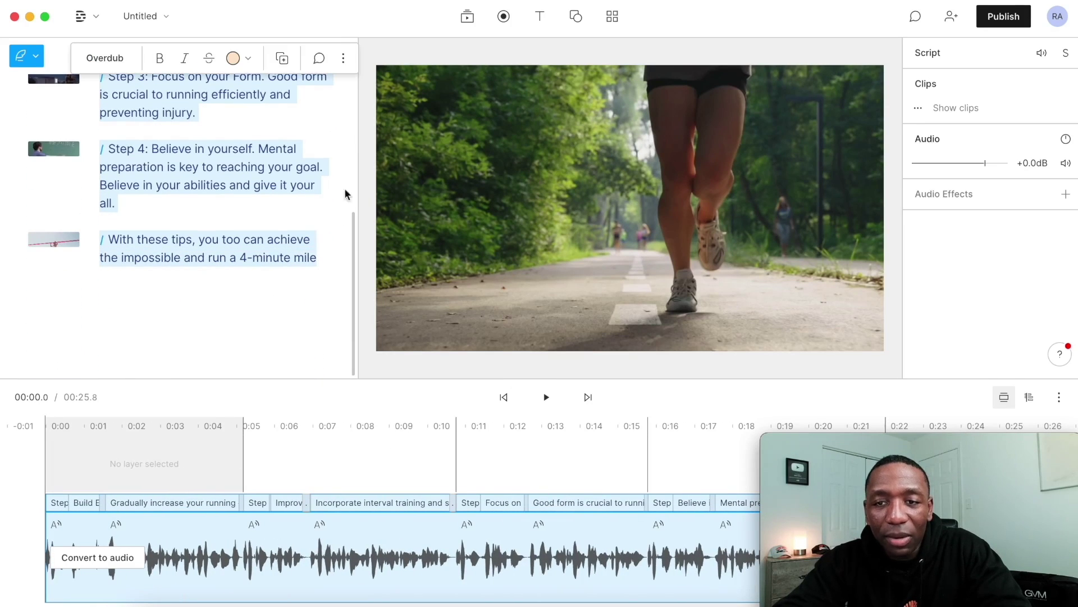
pyautogui.click(538, 19)
pyautogui.click(559, 132)
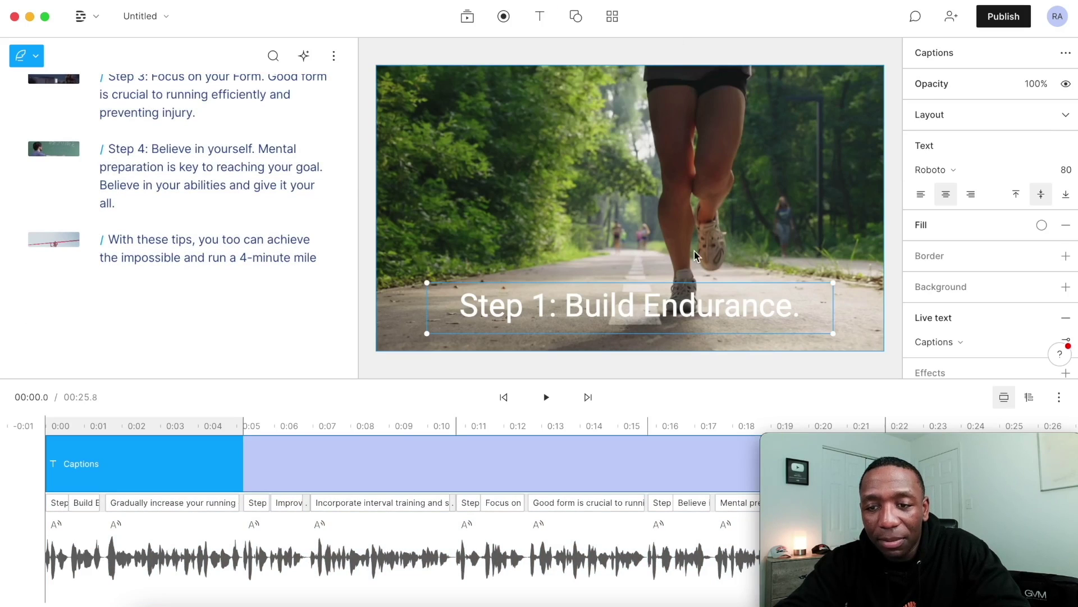
# - Set the caption text to The Bold Font at size 65
pyautogui.click(949, 172)
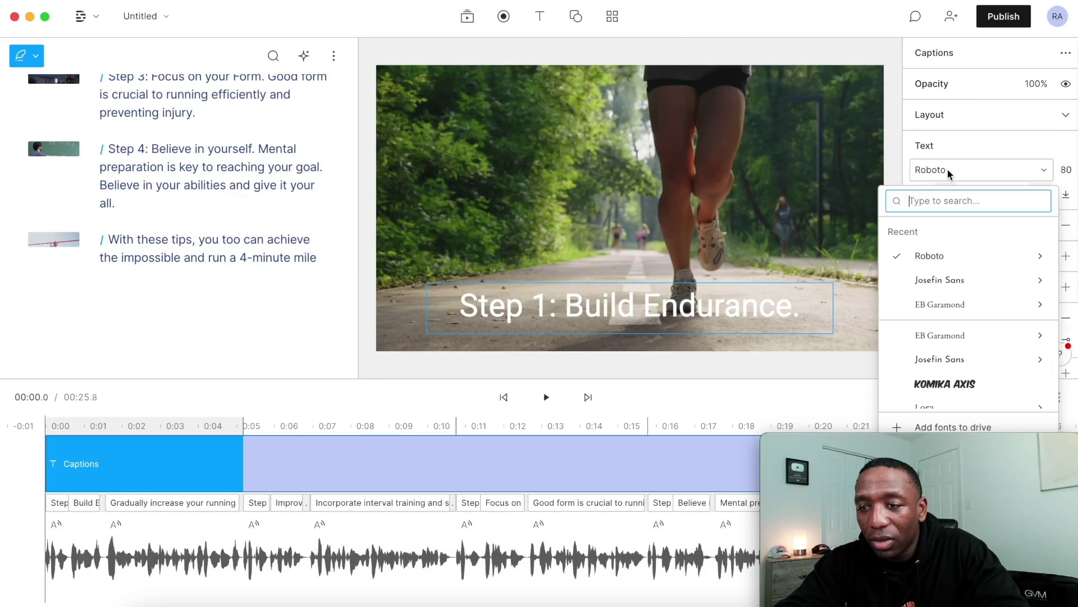
pyautogui.scroll(-10, 952, 365)
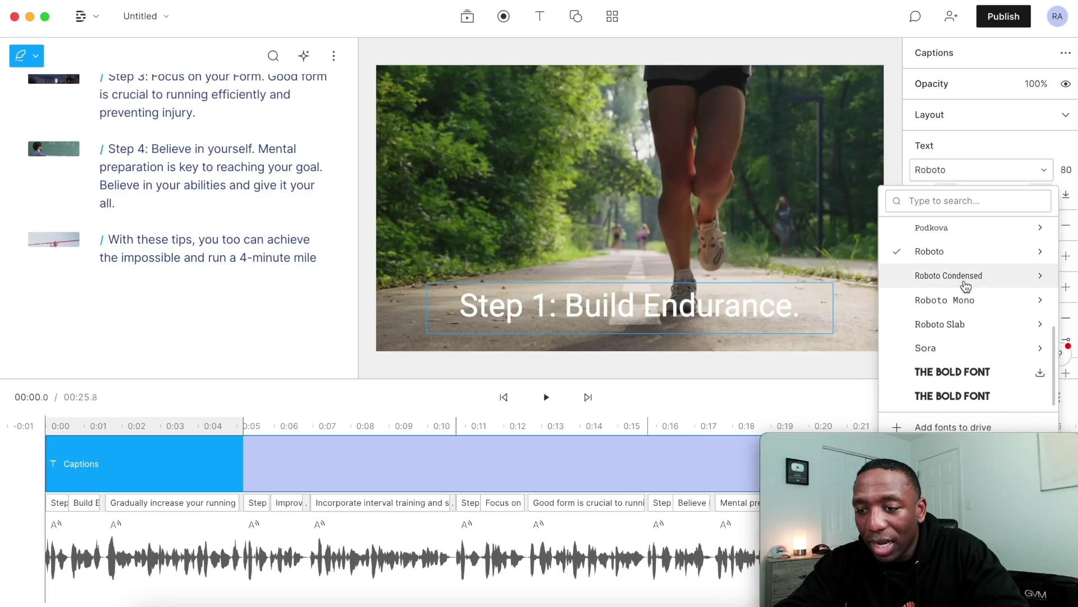
pyautogui.click(967, 380)
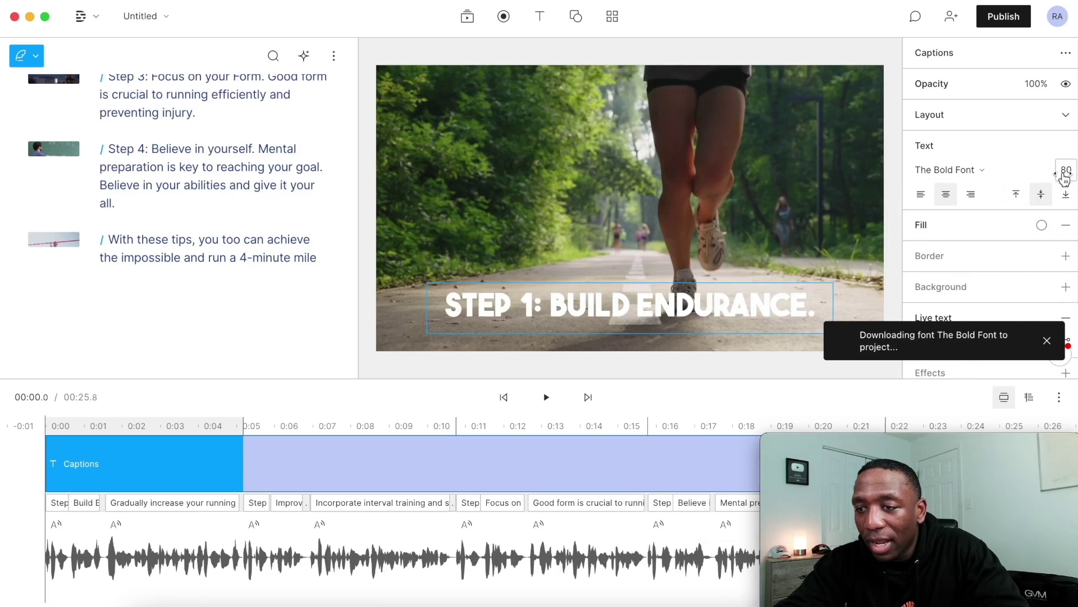
pyautogui.write('65')
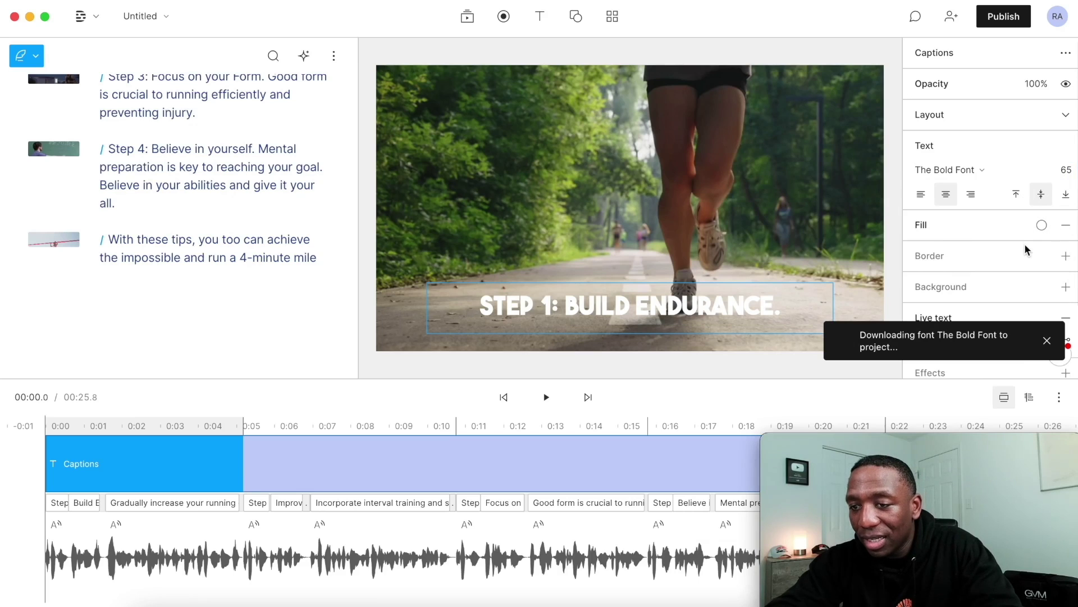
# - Add a black border to the caption text
pyautogui.scroll(-2, 1025, 249)
pyautogui.click(1066, 206)
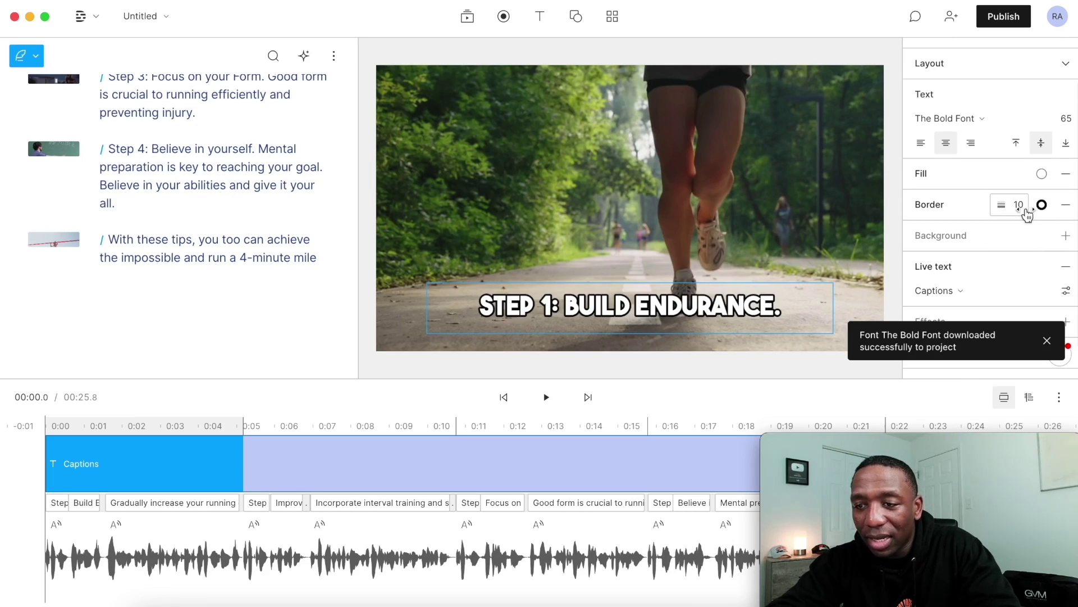
pyautogui.scroll(-1, 1022, 220)
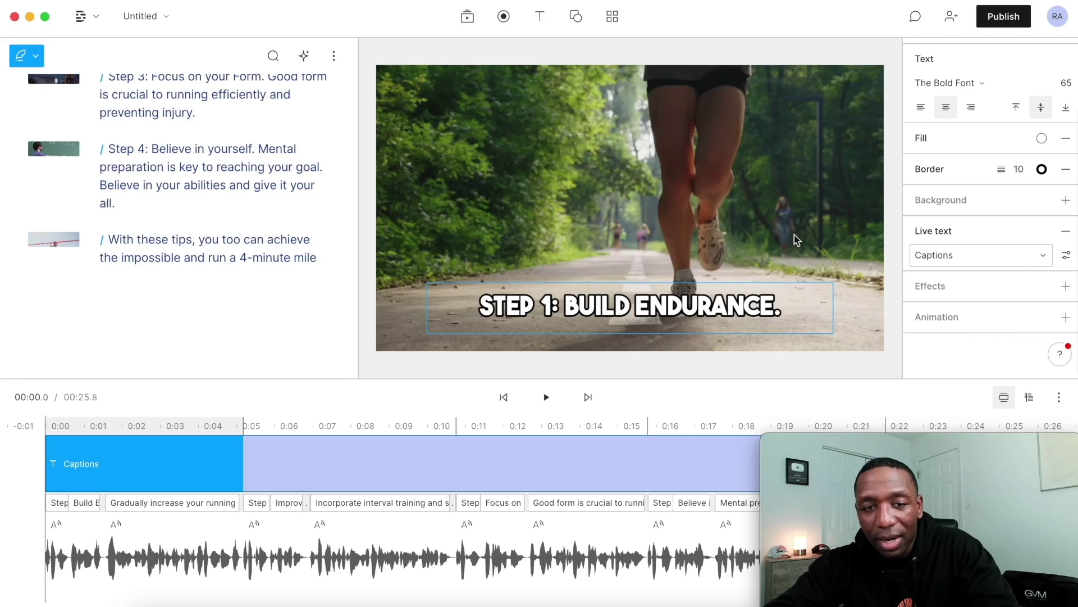
# - Play the captioned video from the start of the Step 1 scene through to the end
pyautogui.scroll(5, 176, 185)
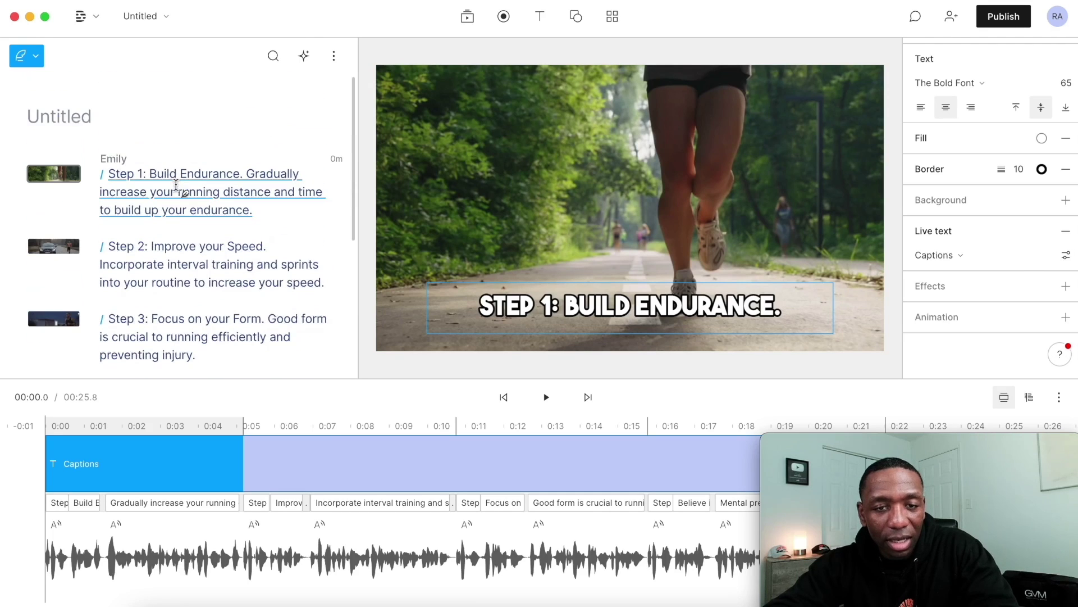
pyautogui.click(110, 175)
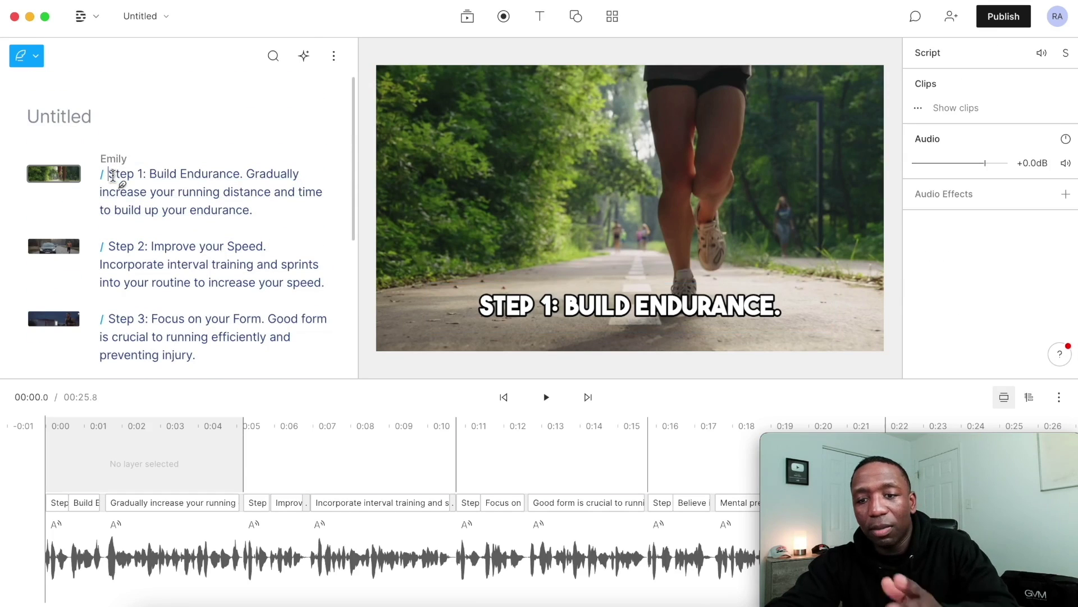
pyautogui.click(545, 396)
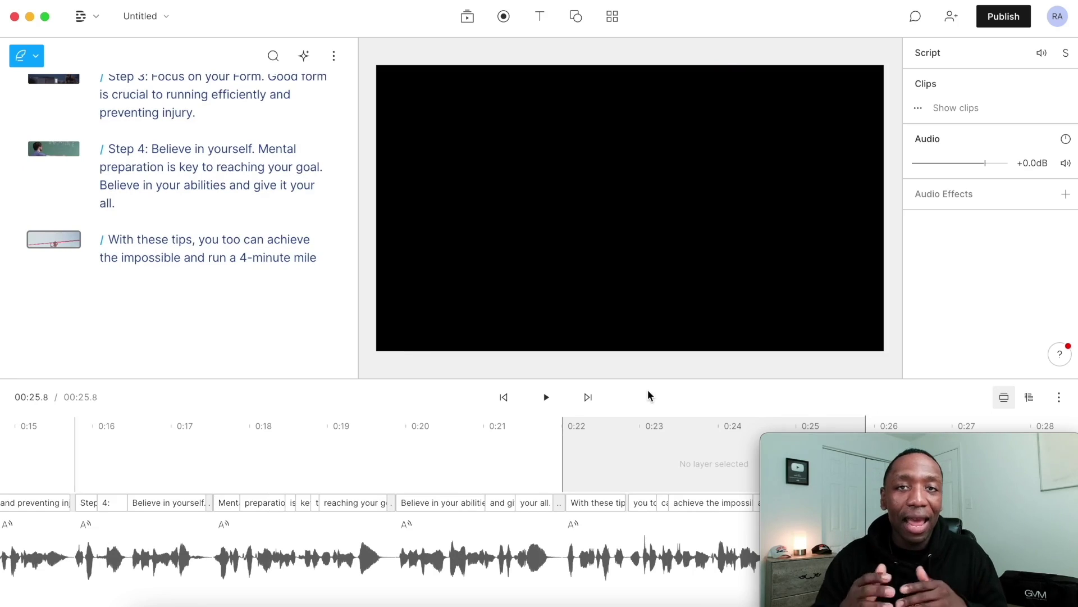
# - Select the whole script, search the stock music for "epic" and add the "Epic And Emotion Short Version" track to it
pyautogui.scroll(5, 125, 195)
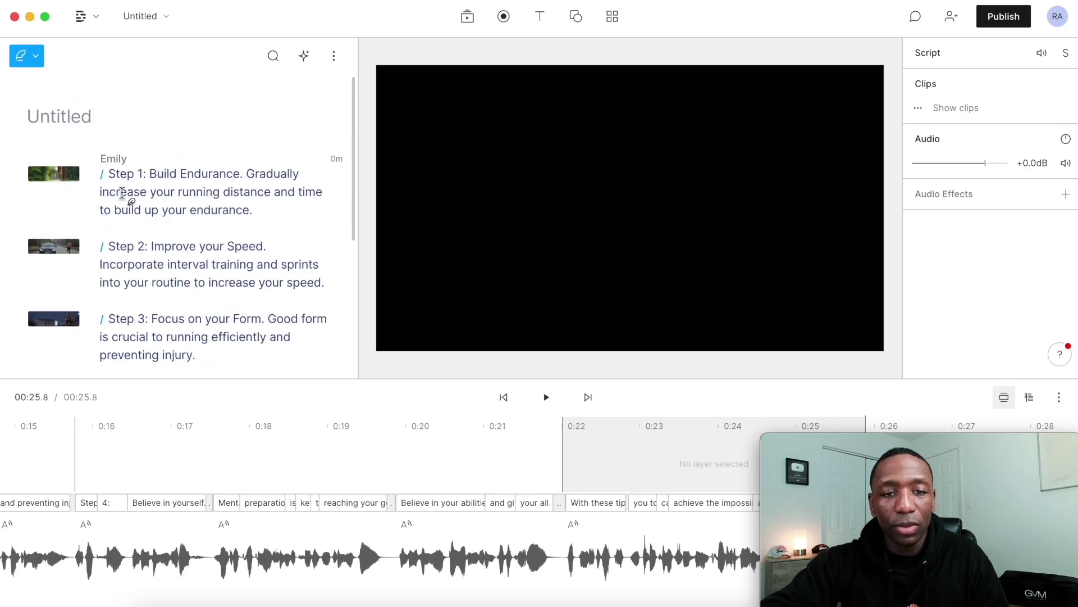
pyautogui.click(114, 159)
pyautogui.click(193, 164)
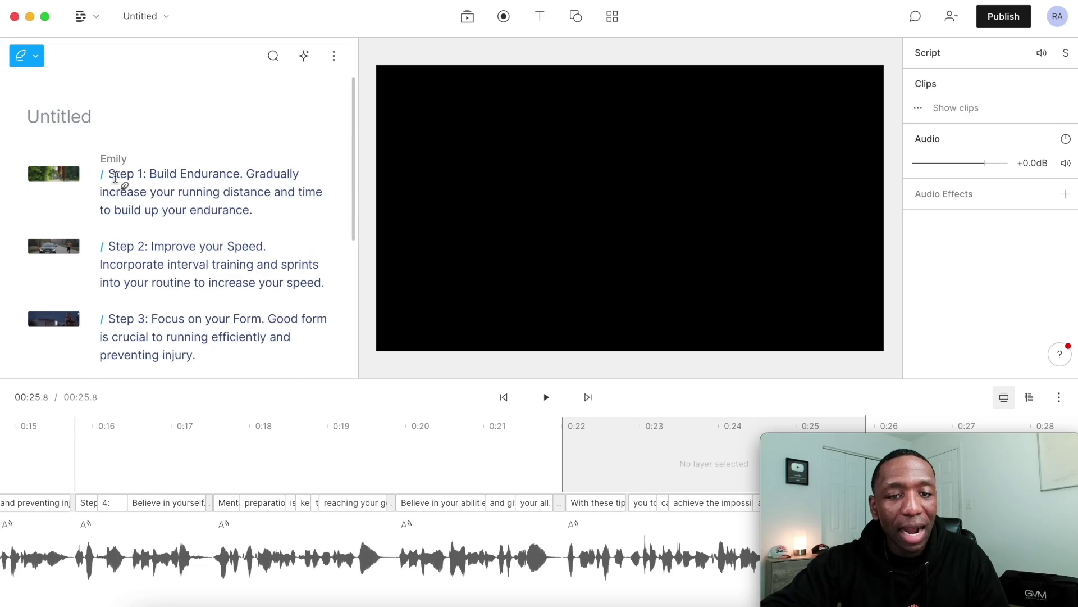
pyautogui.moveTo(110, 174); pyautogui.dragTo(309, 373)
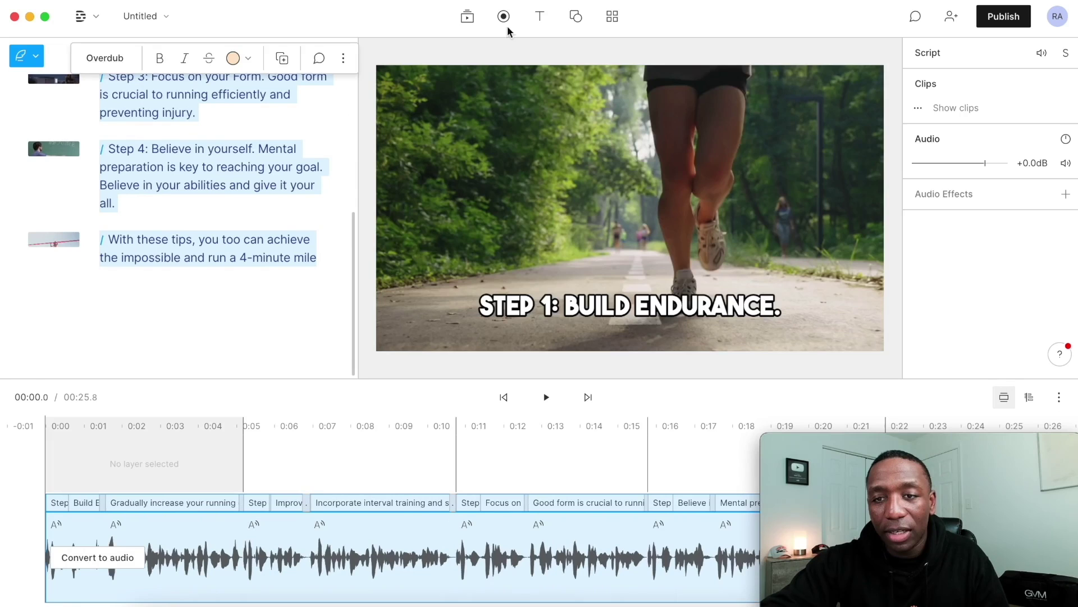
pyautogui.click(467, 21)
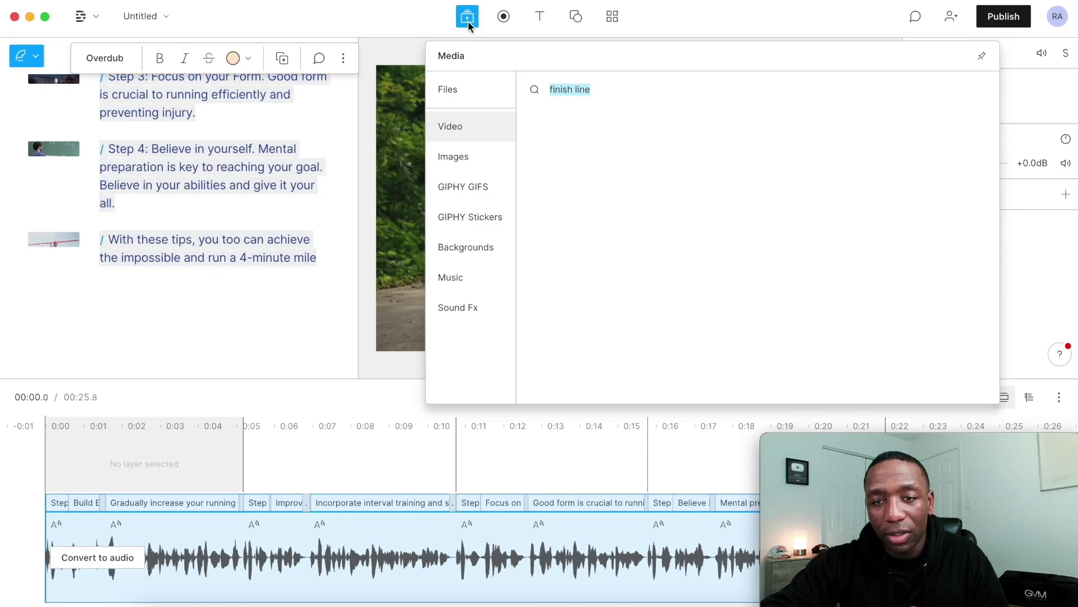
pyautogui.click(460, 282)
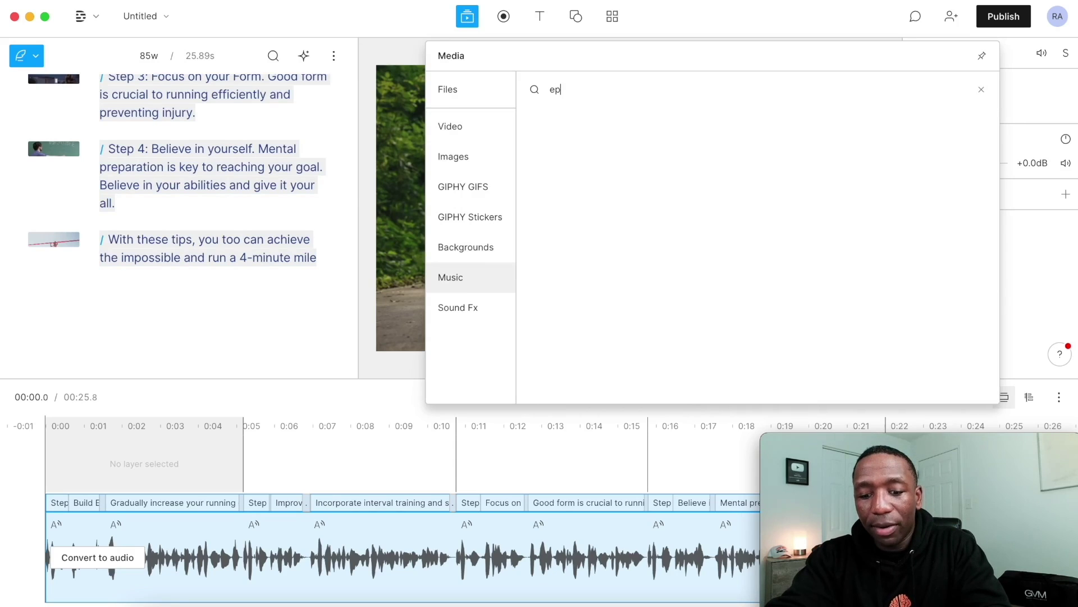
pyautogui.write('epic')
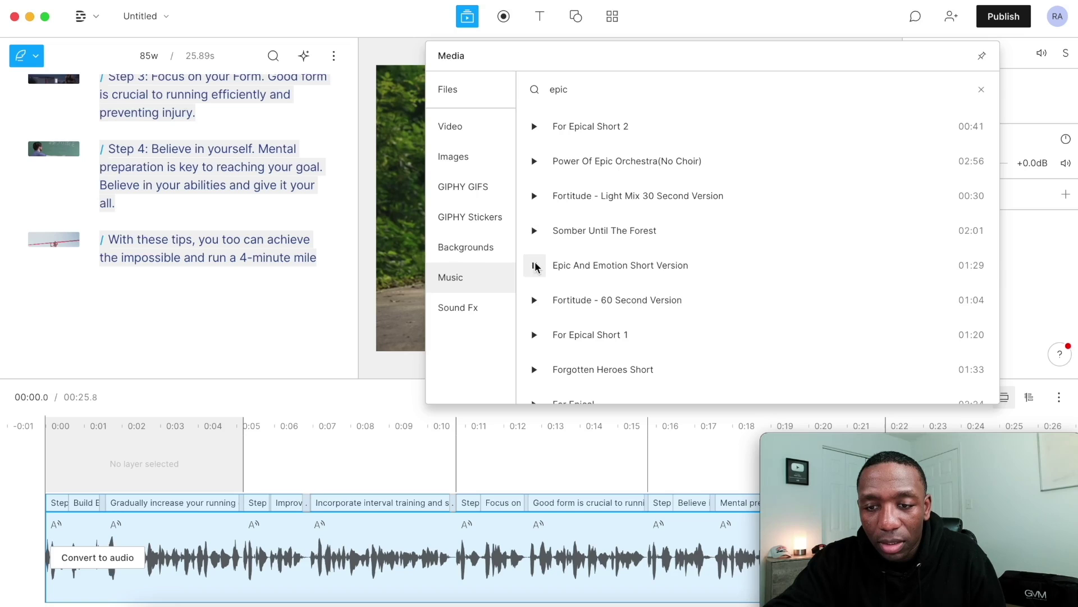
pyautogui.click(613, 270)
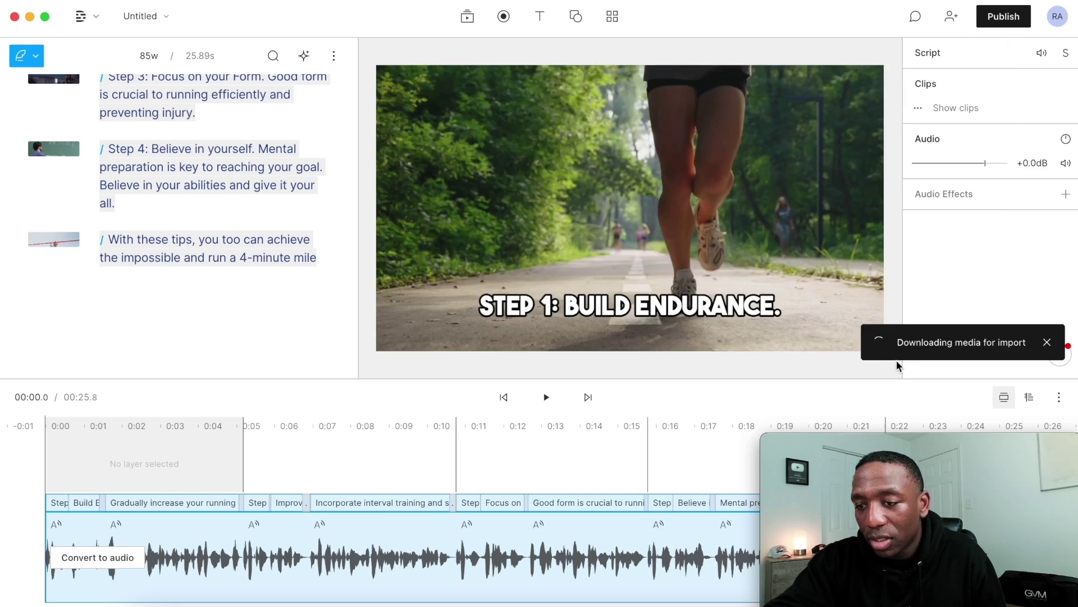
# - Set the background music's volume to -5 dB
pyautogui.scroll(5, 188, 247)
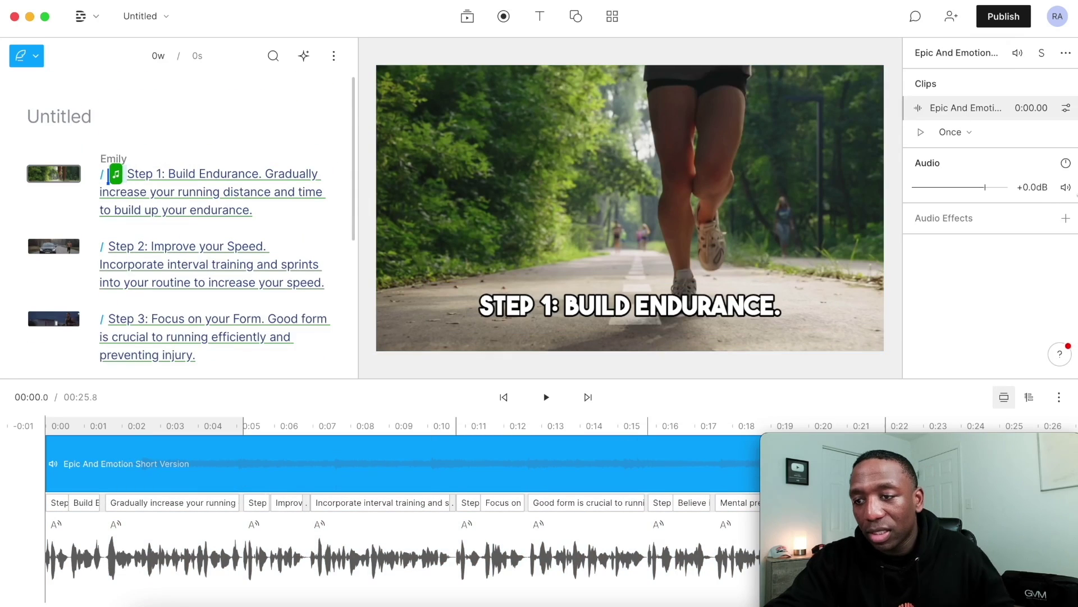
pyautogui.click(1027, 186)
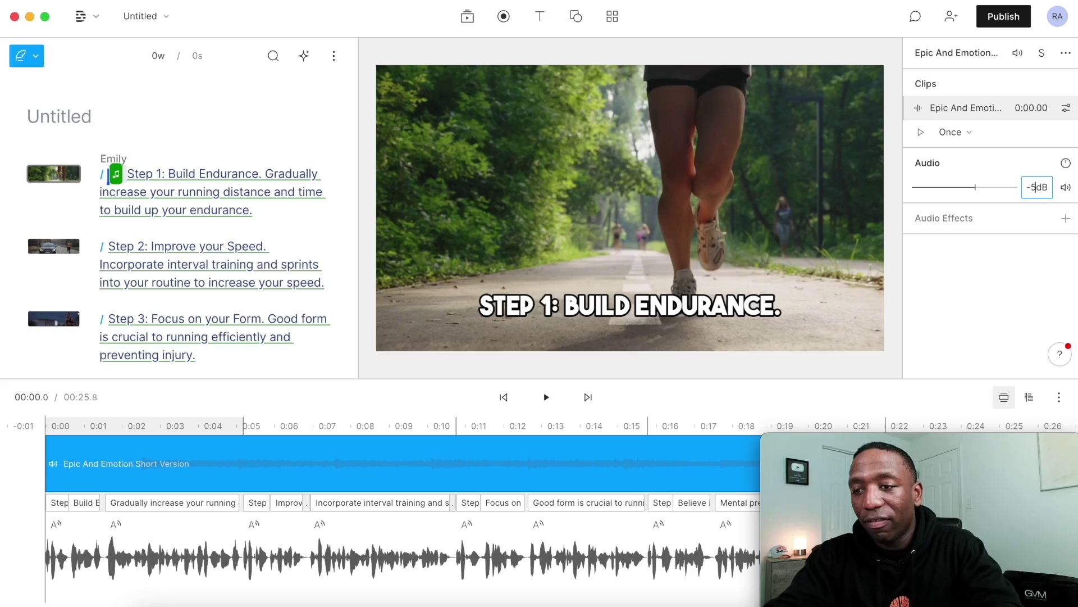
pyautogui.press('Return')
# - Play the video from the start of Step 1 to check the music level against the voice
pyautogui.click(129, 172)
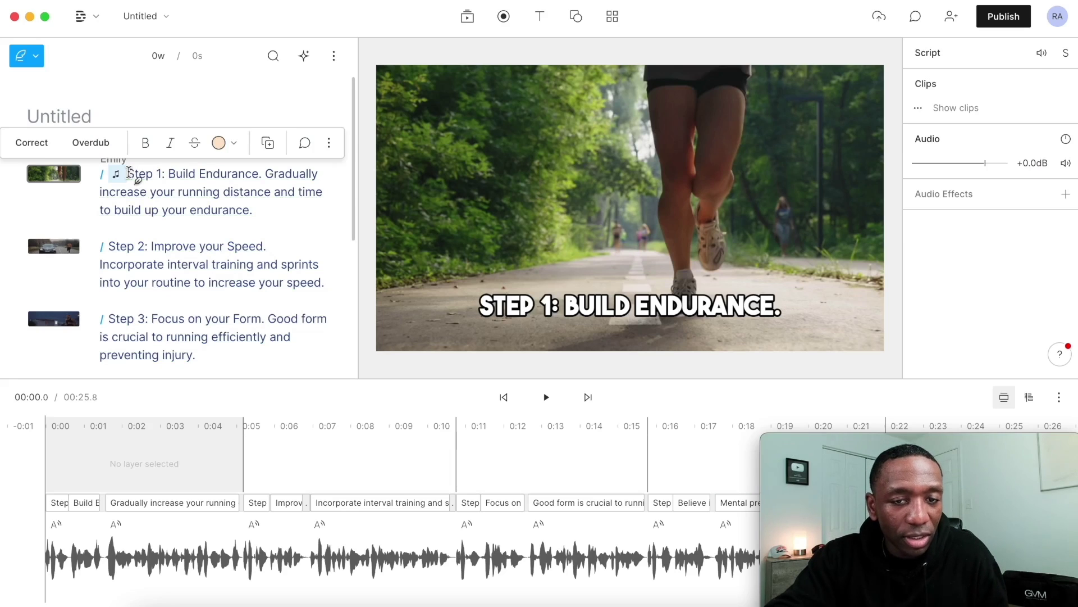
pyautogui.click(129, 176)
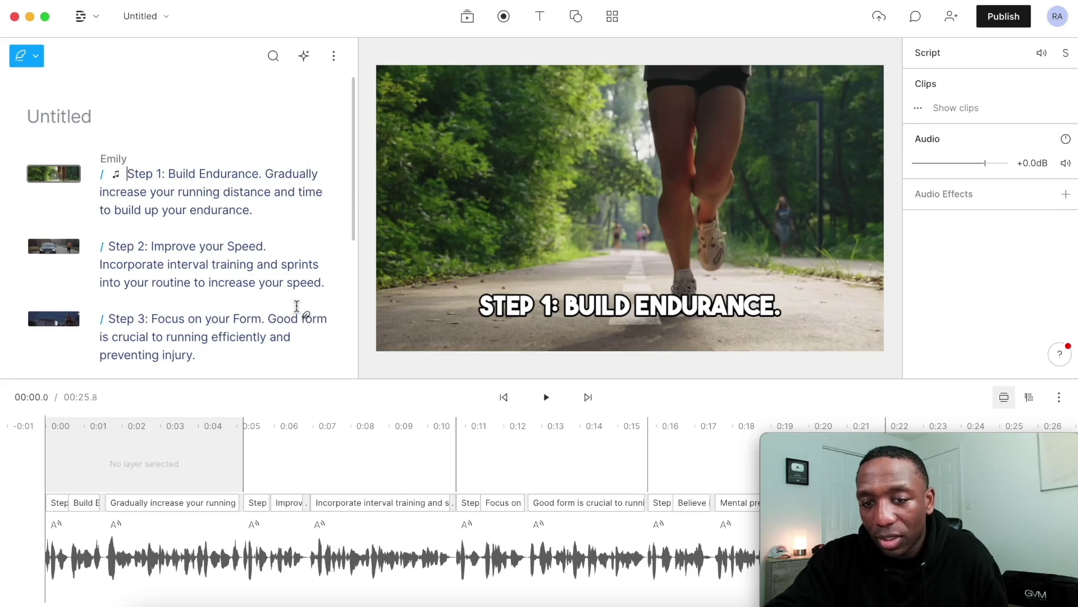
pyautogui.click(545, 397)
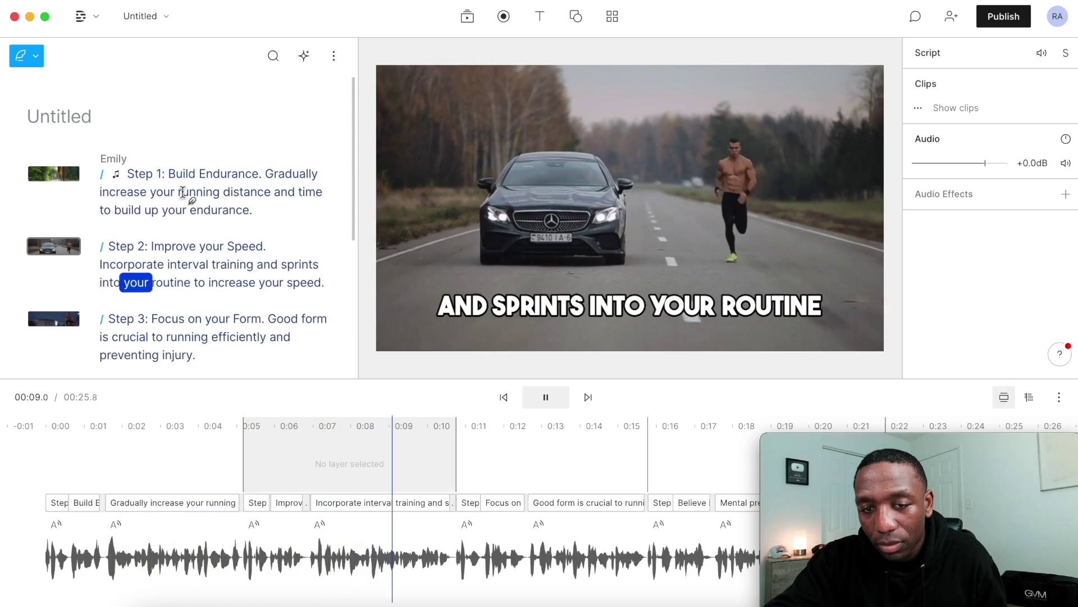
# - Select the music track in the Step 1 script line and set its volume to -8 dB
pyautogui.click(116, 174)
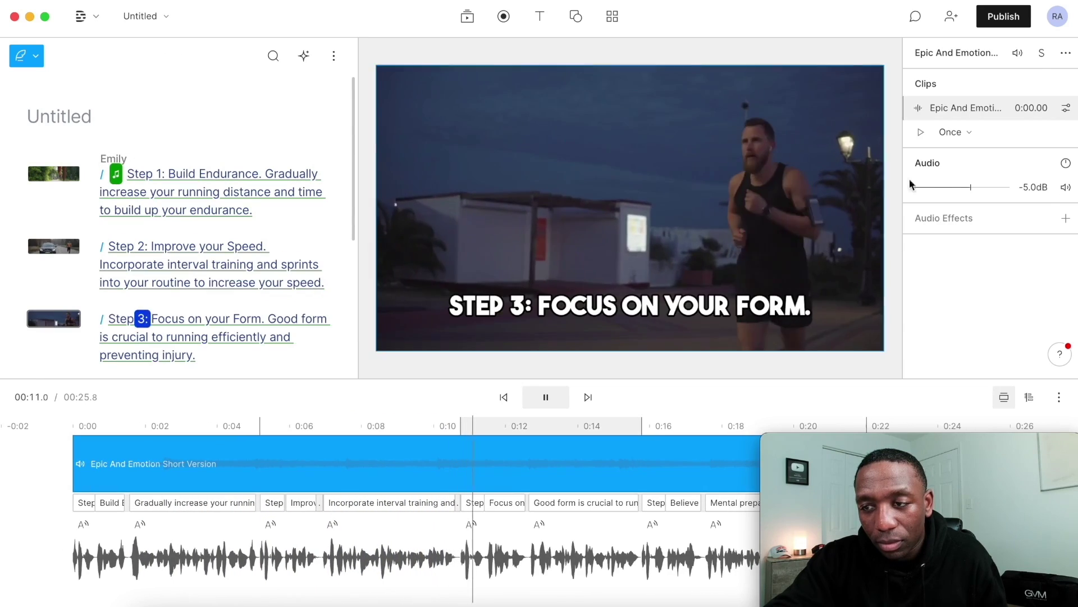
pyautogui.click(1044, 192)
pyautogui.write('-8')
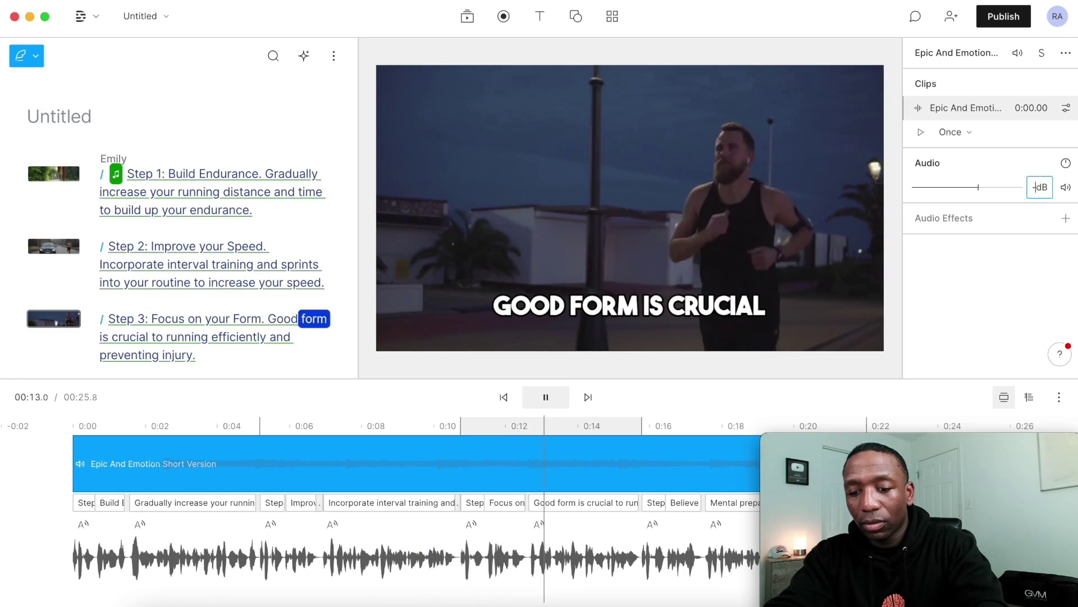
pyautogui.click(1010, 157)
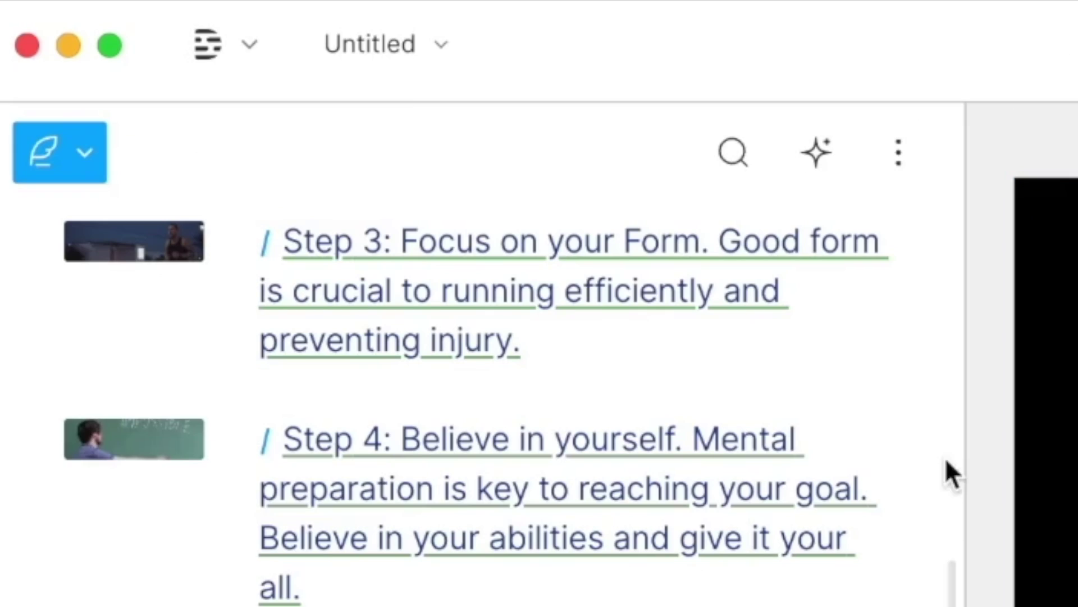
# - Open the export options for the composition and expand the export settings
pyautogui.click(377, 45)
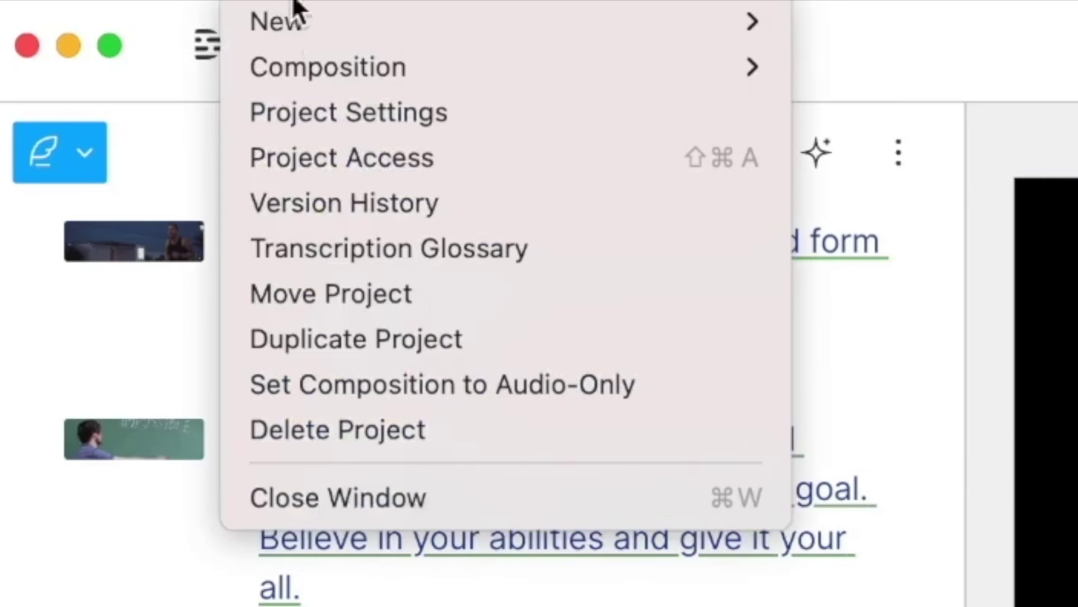
pyautogui.moveTo(312, 38)
pyautogui.moveTo(419, 61)
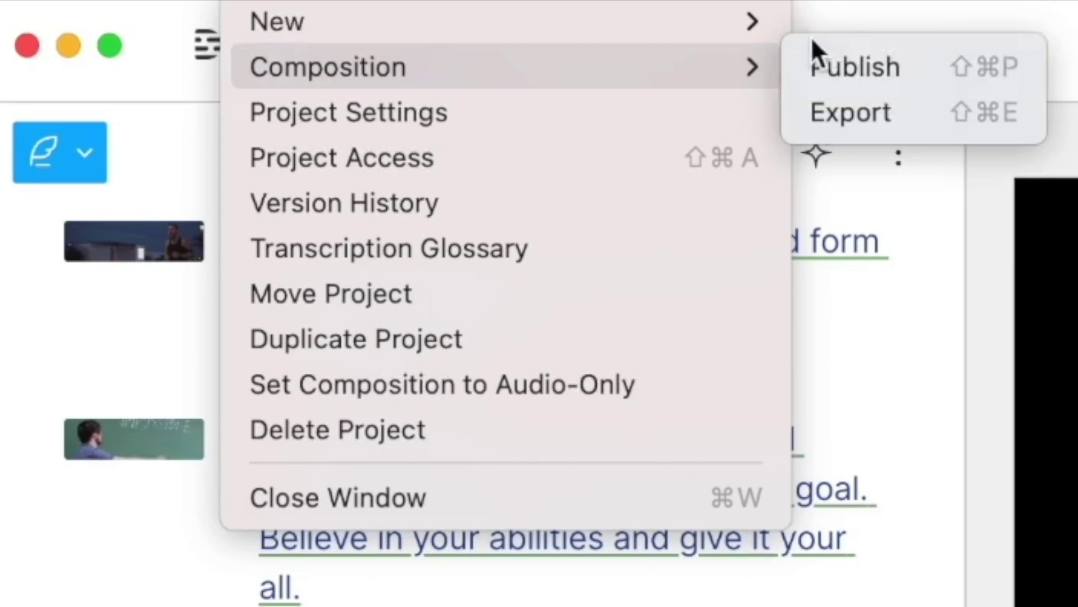
pyautogui.click(858, 115)
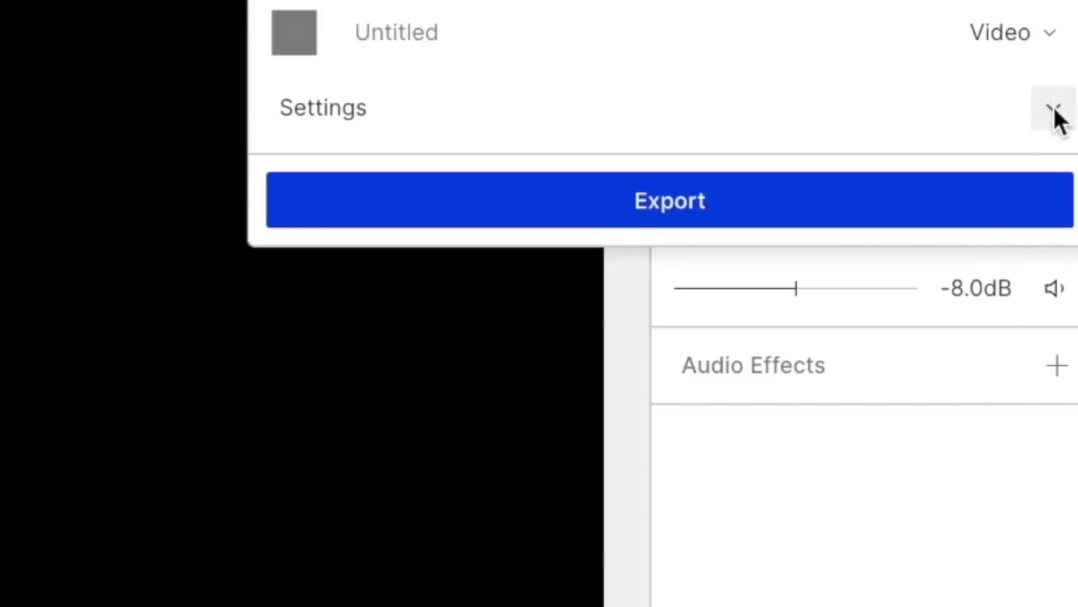
pyautogui.click(1054, 110)
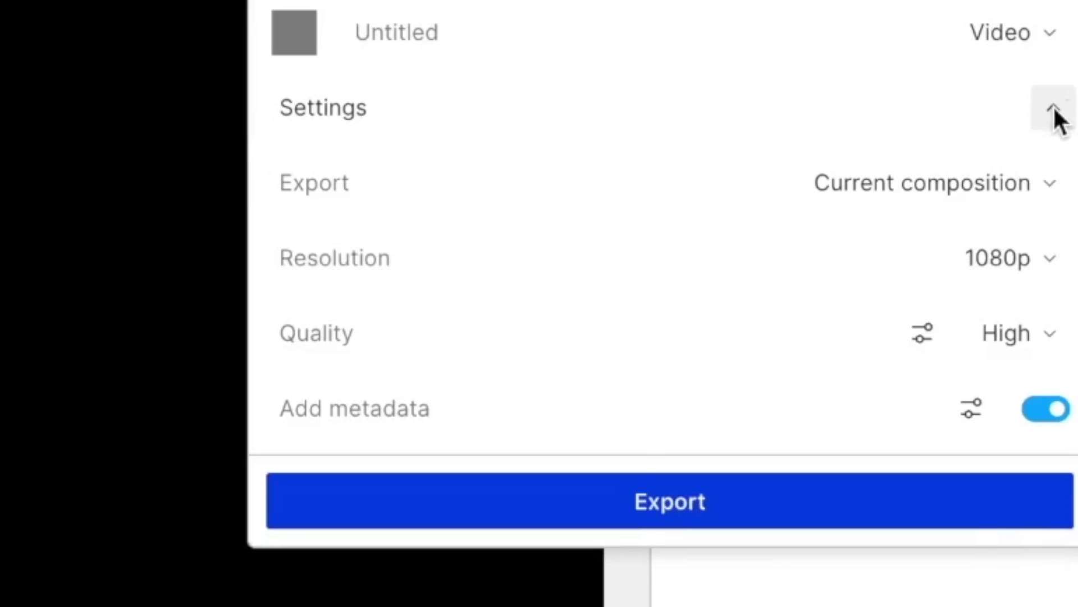
# - Check the format and resolution choices, keep Video at 1080p, and start exporting the current composition
pyautogui.click(1051, 36)
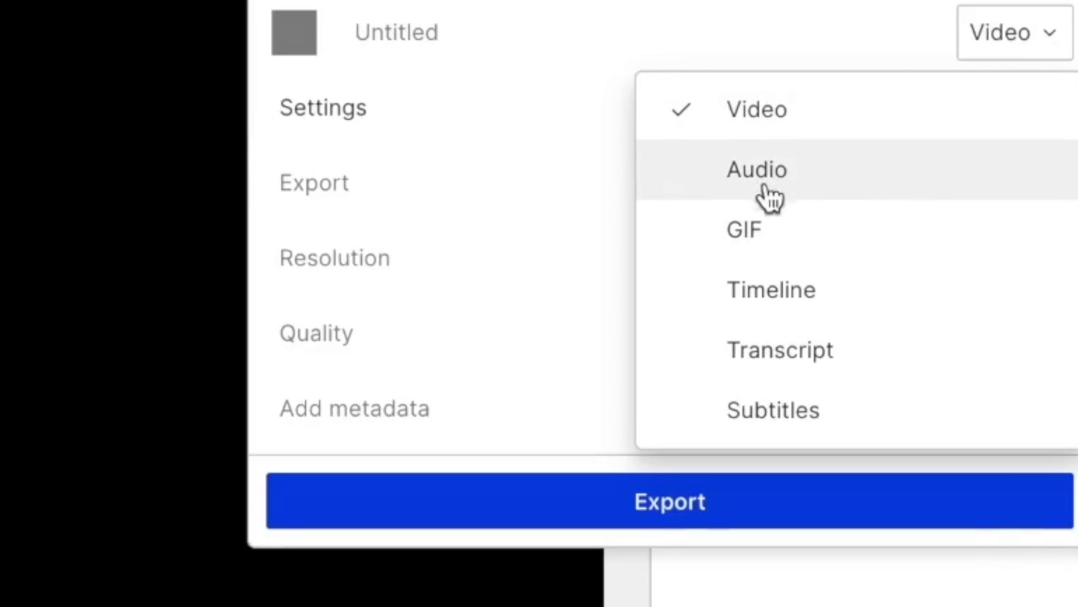
pyautogui.click(910, 34)
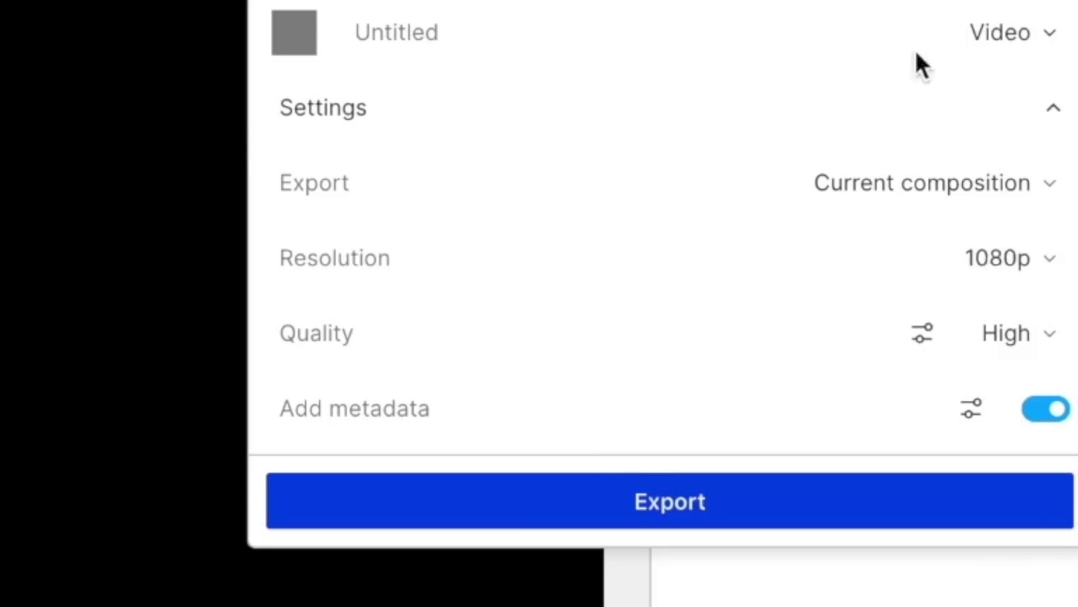
pyautogui.click(1048, 263)
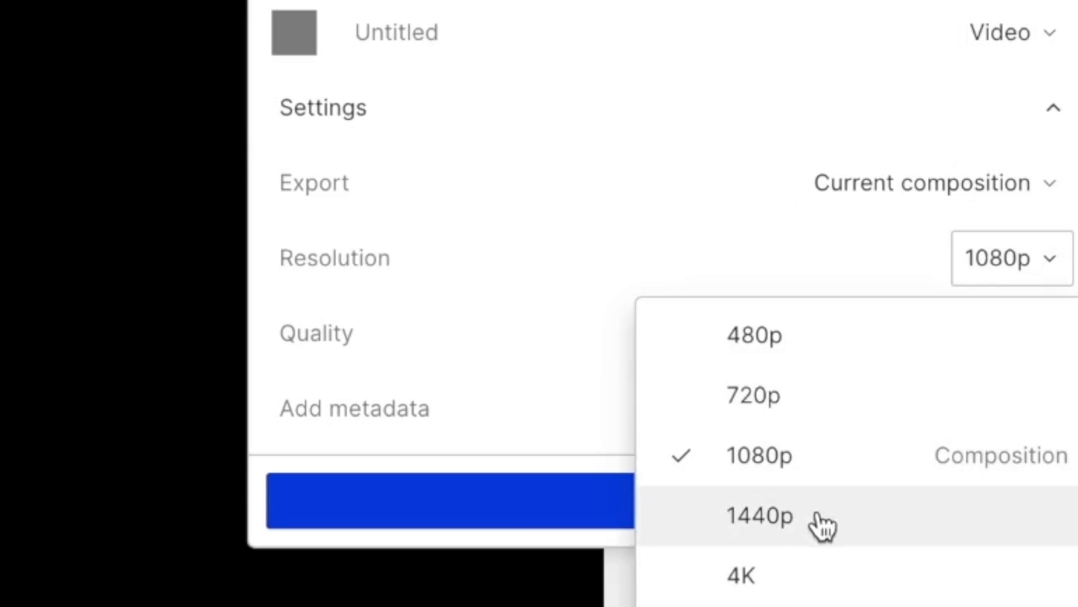
pyautogui.click(920, 150)
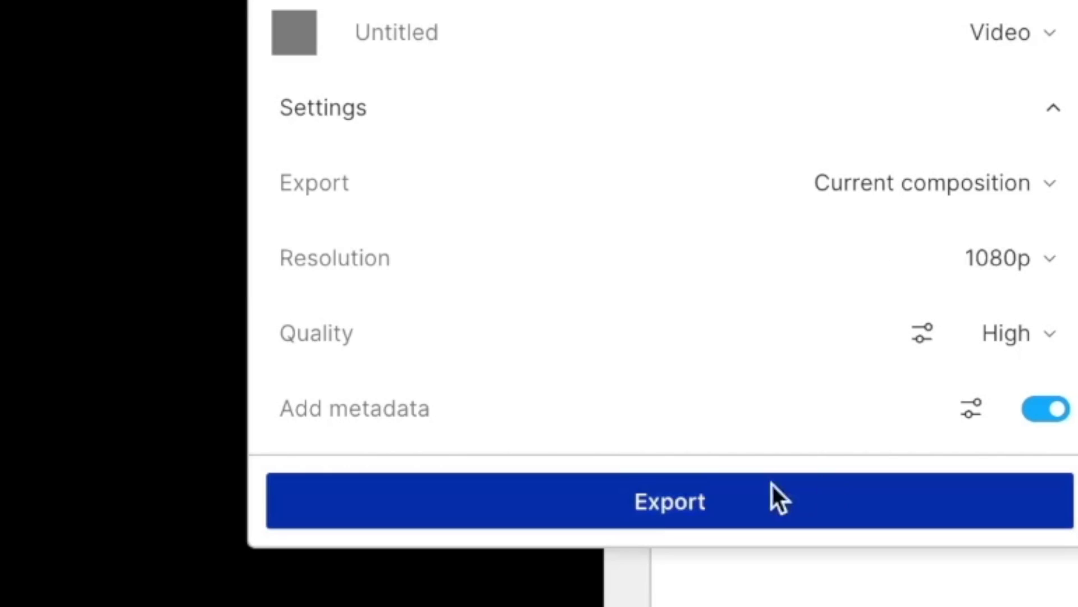
pyautogui.click(641, 501)
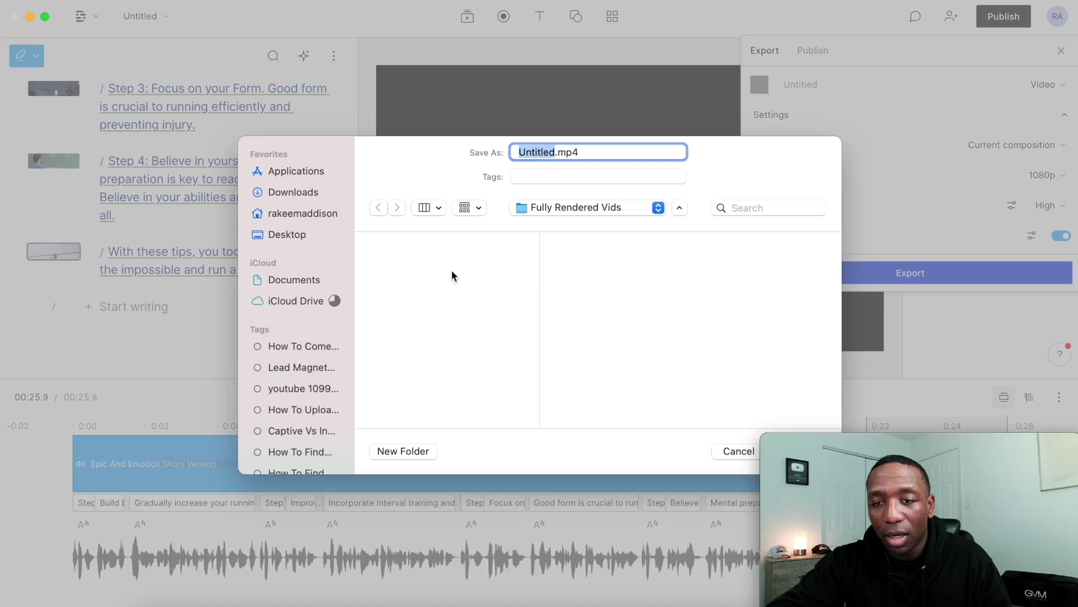